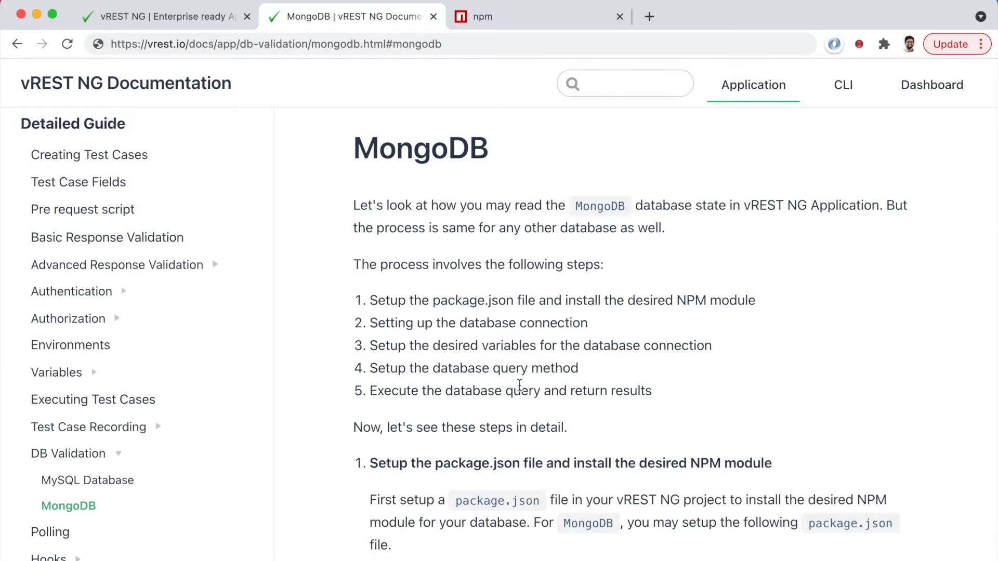
{"action": "scroll", "coordinate": [520, 379], "scroll_direction": "down", "scroll_amount": 5}
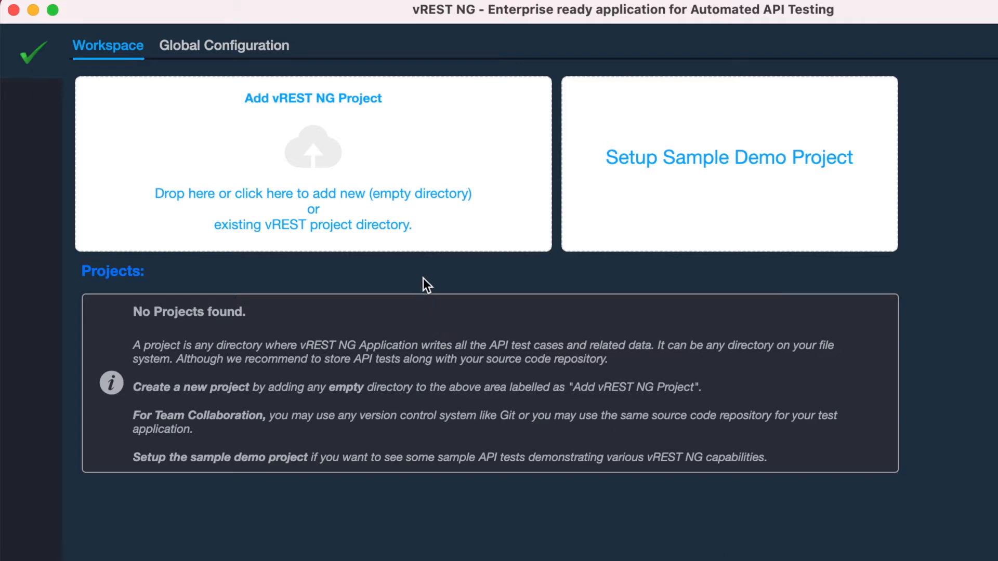
Add a vREST NG project from a new folder named database-demo inside the test folder, and open that project
{"action": "left_click", "coordinate": [347, 203]}
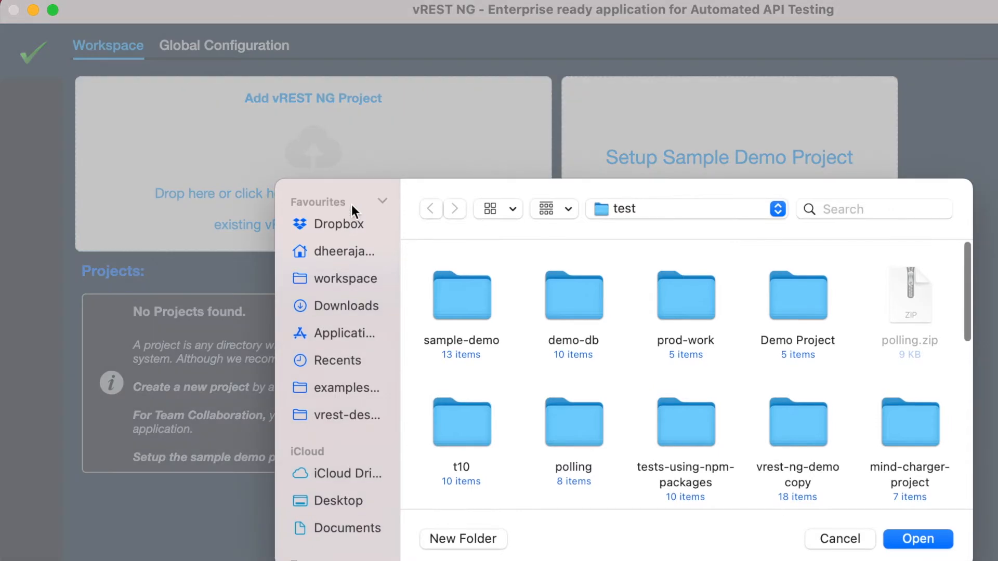
{"action": "left_click", "coordinate": [492, 542]}
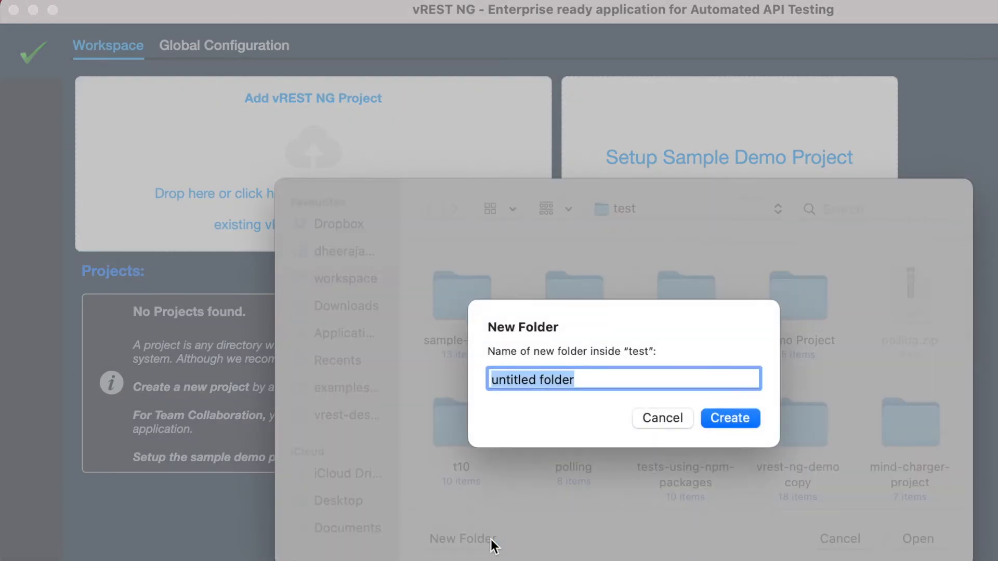
{"action": "type", "text": "database-demo"}
{"action": "left_click", "coordinate": [736, 422]}
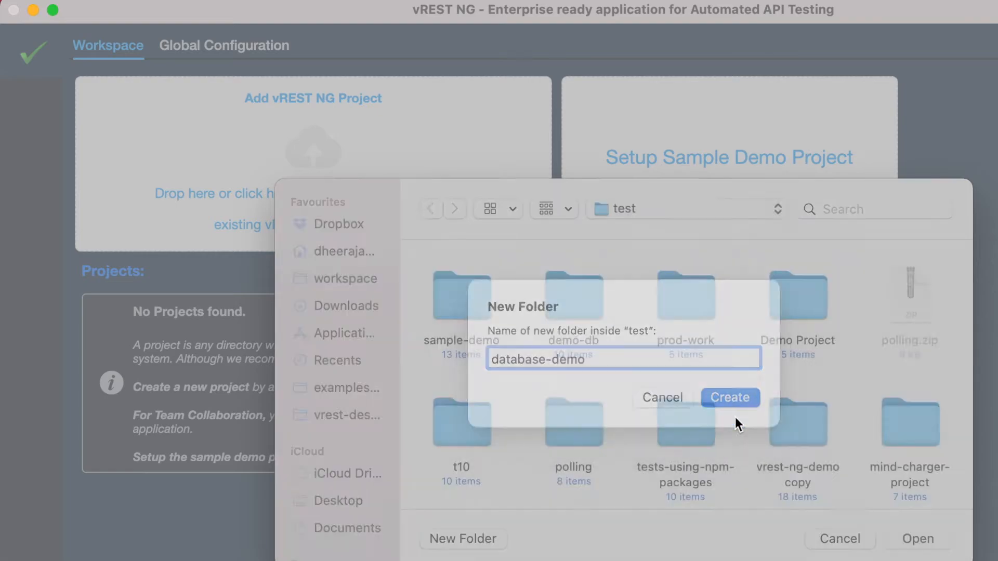
{"action": "left_click", "coordinate": [917, 539]}
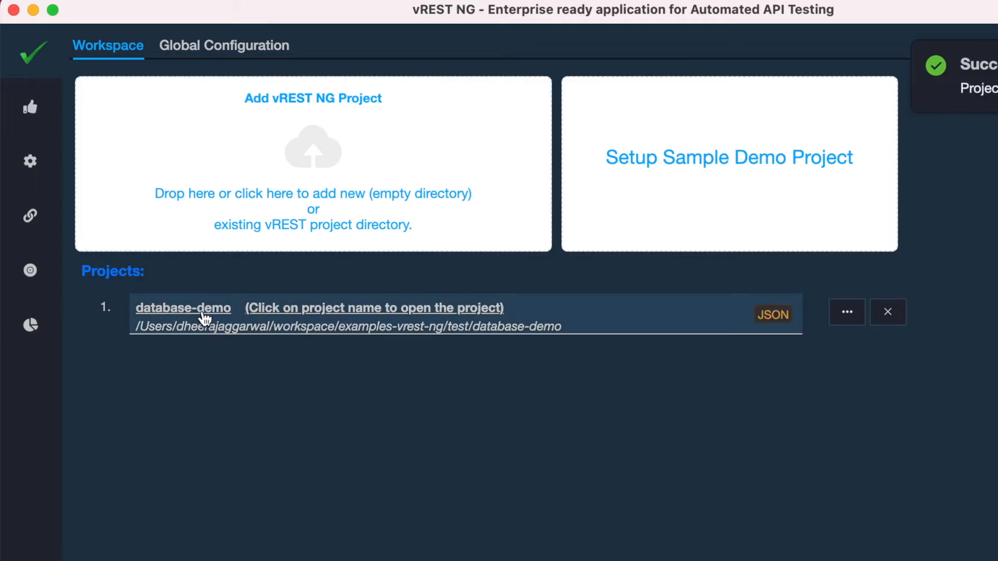
{"action": "left_click", "coordinate": [203, 312]}
{"action": "left_click", "coordinate": [109, 113]}
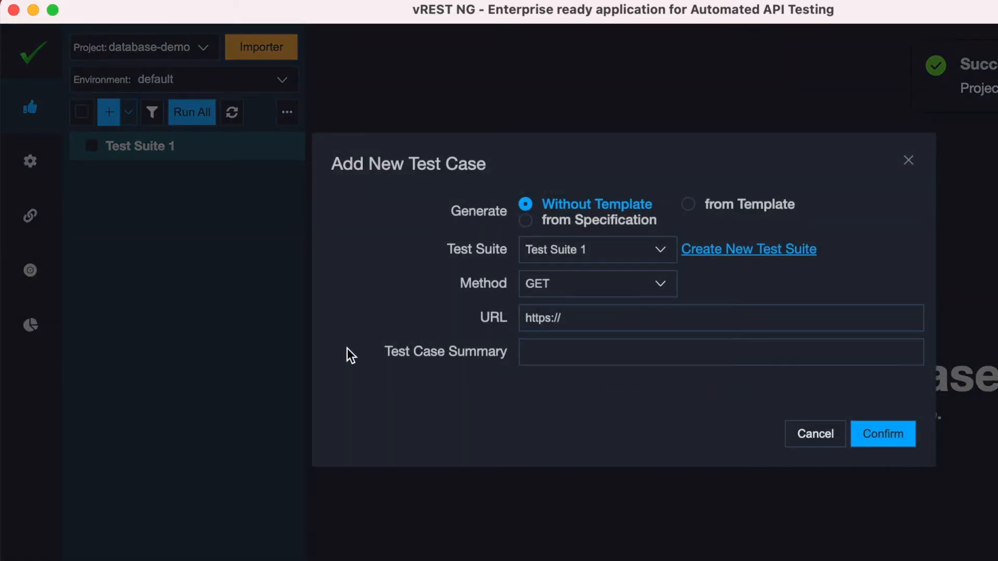
{"action": "left_click", "coordinate": [572, 285]}
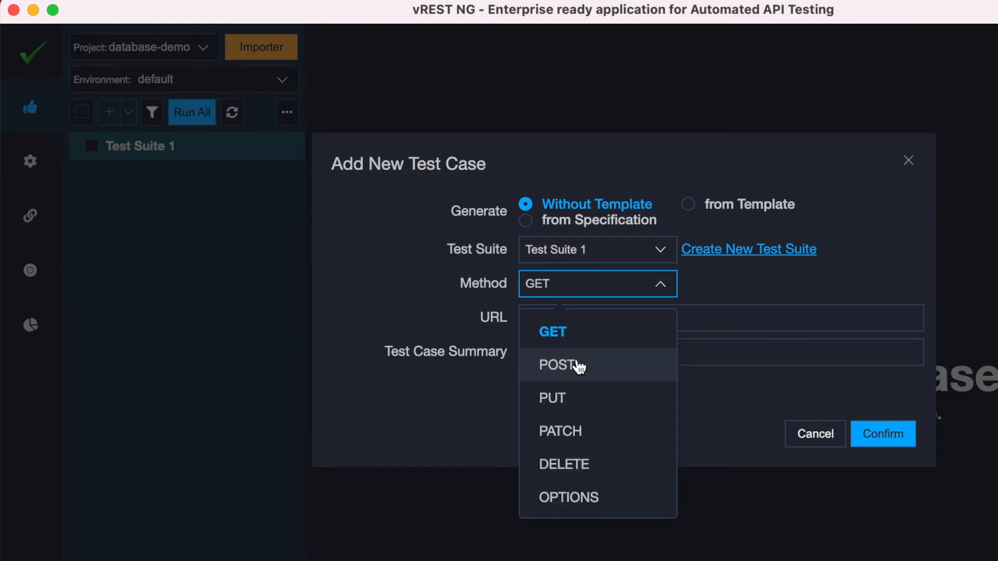
{"action": "left_click", "coordinate": [578, 367]}
{"action": "left_click", "coordinate": [570, 316]}
{"action": "double_click", "coordinate": [570, 316]}
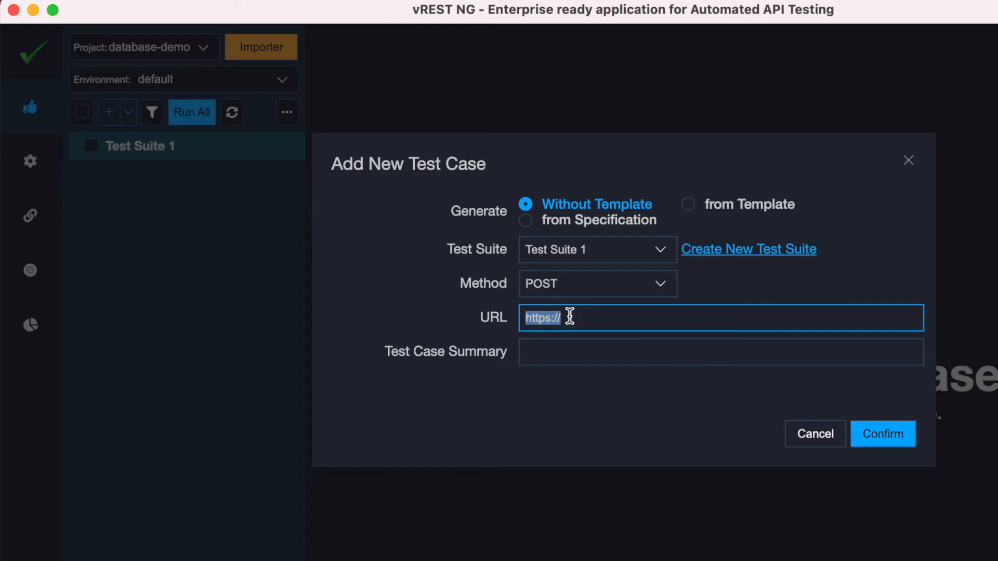
{"action": "type", "text": "http://localhost:3000/contacts"}
{"action": "left_click", "coordinate": [557, 356]}
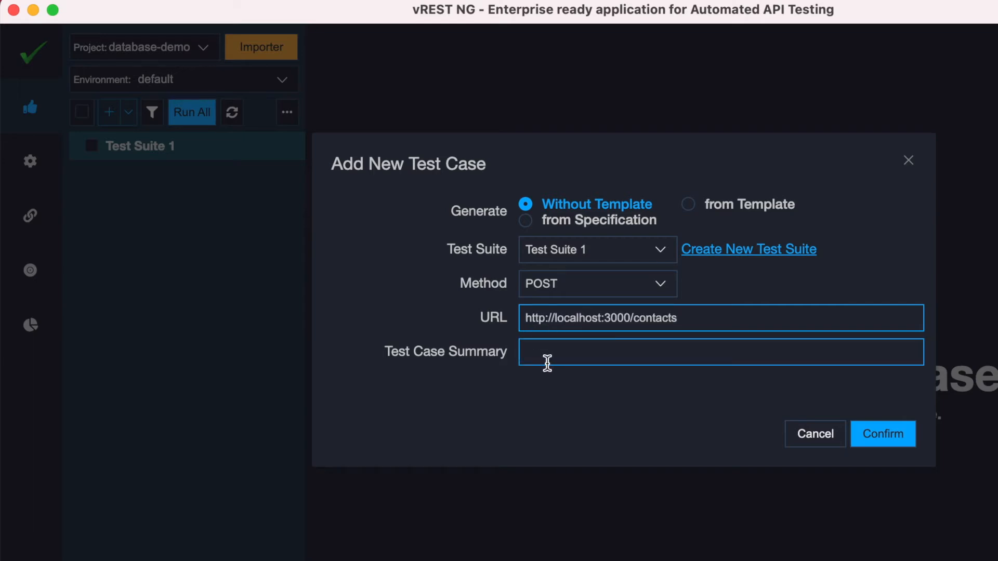
{"action": "type", "text": "Validate Create Contact API"}
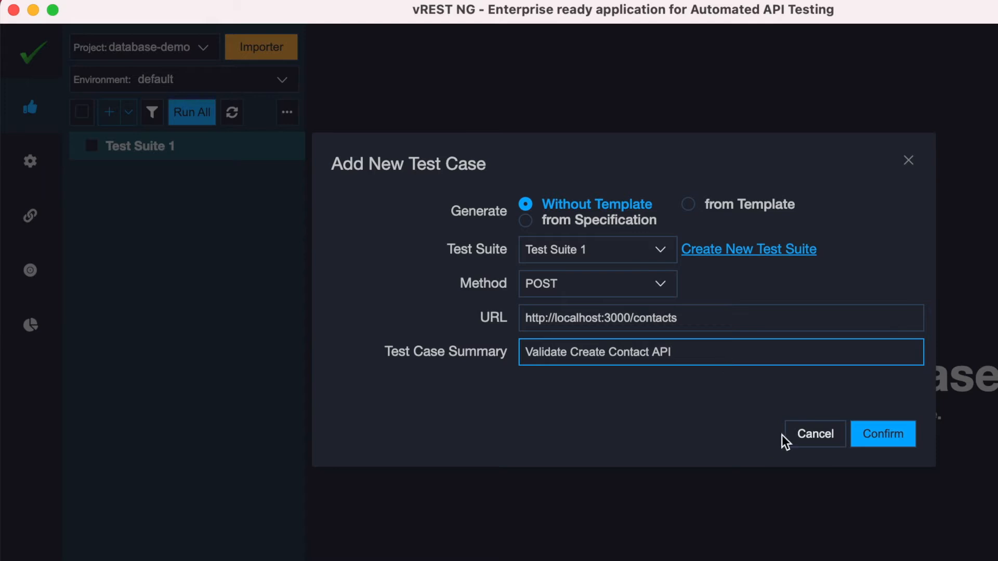
{"action": "left_click", "coordinate": [886, 436]}
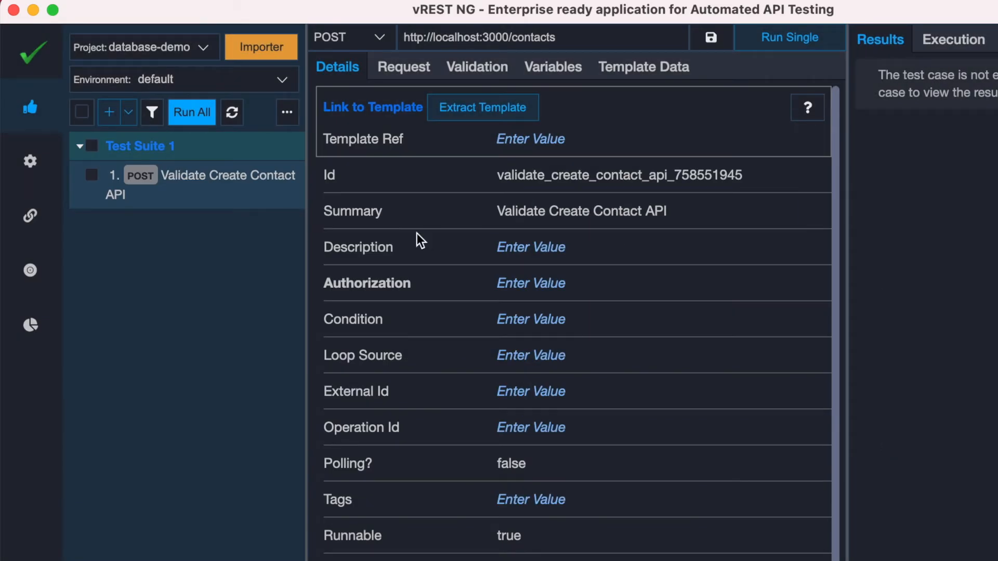
Replace the test case's JSON request body with the copied vREST NG contact details and save it
{"action": "left_click", "coordinate": [405, 70]}
{"action": "left_click", "coordinate": [390, 99]}
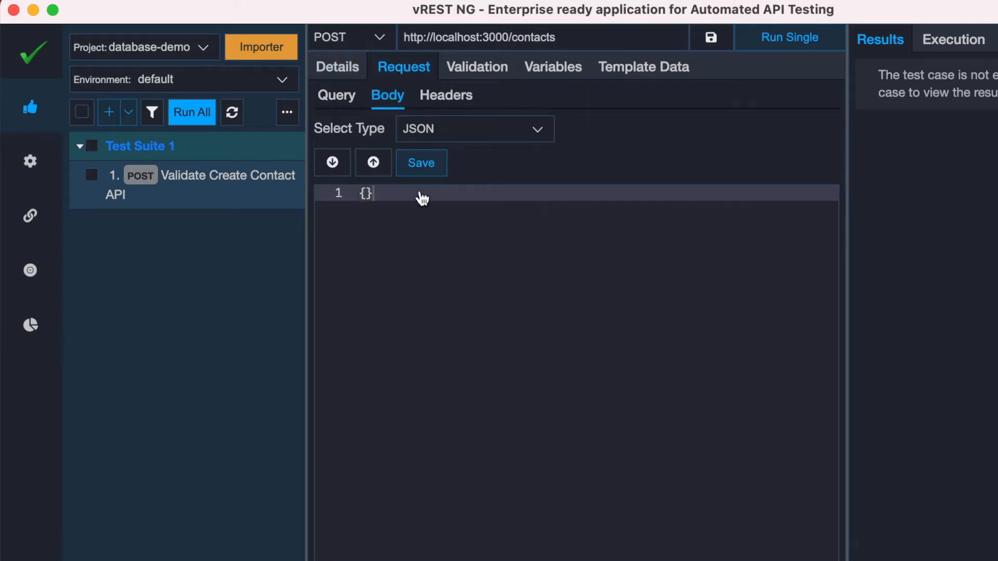
{"action": "left_click", "coordinate": [419, 196]}
{"action": "key", "text": "ctrl+a"}
{"action": "key", "text": "ctrl+v"}
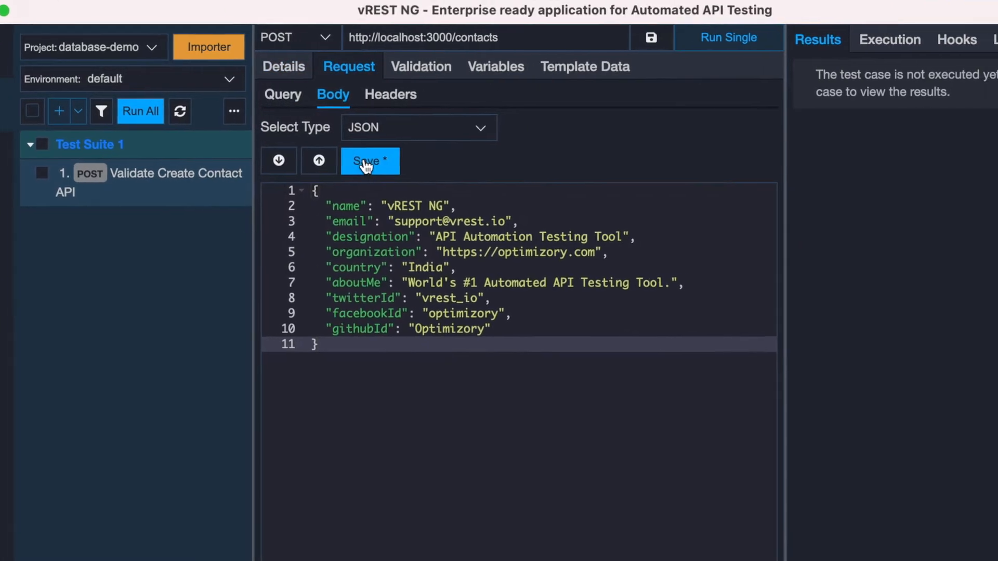
{"action": "left_click", "coordinate": [367, 165]}
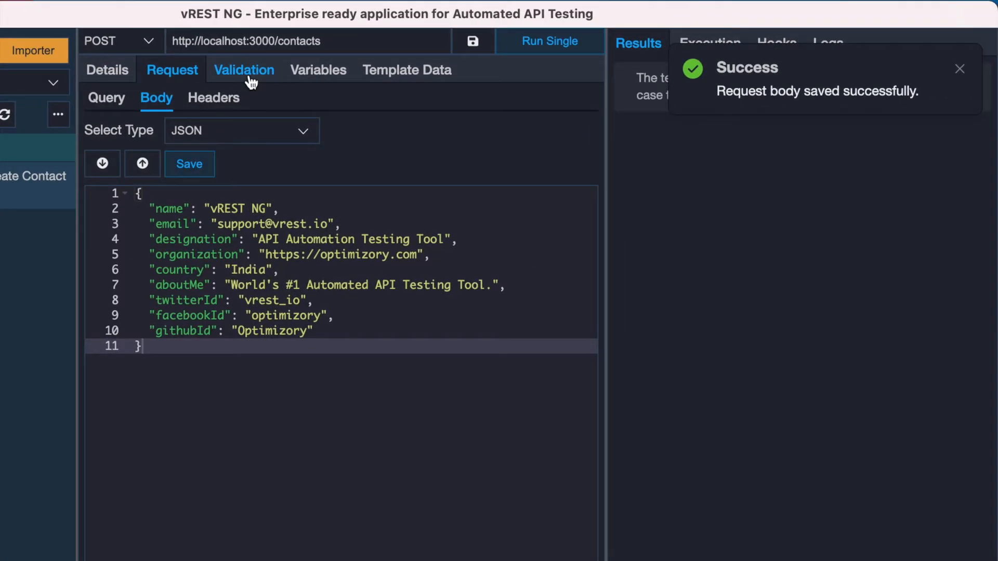
Run the test case, generate its expected body from the response, and run it again
{"action": "left_click", "coordinate": [250, 78]}
{"action": "left_click", "coordinate": [550, 44]}
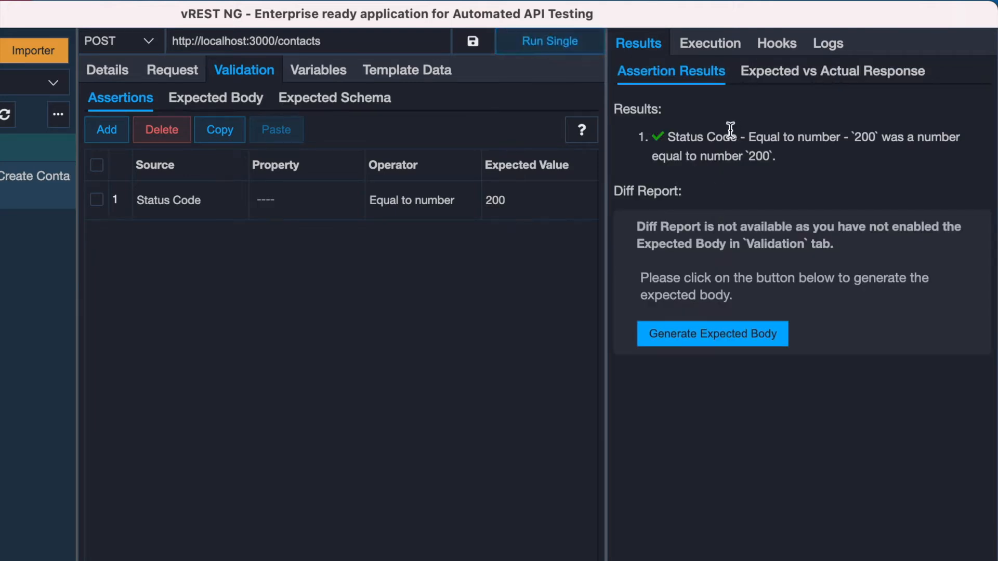
{"action": "left_click", "coordinate": [692, 346]}
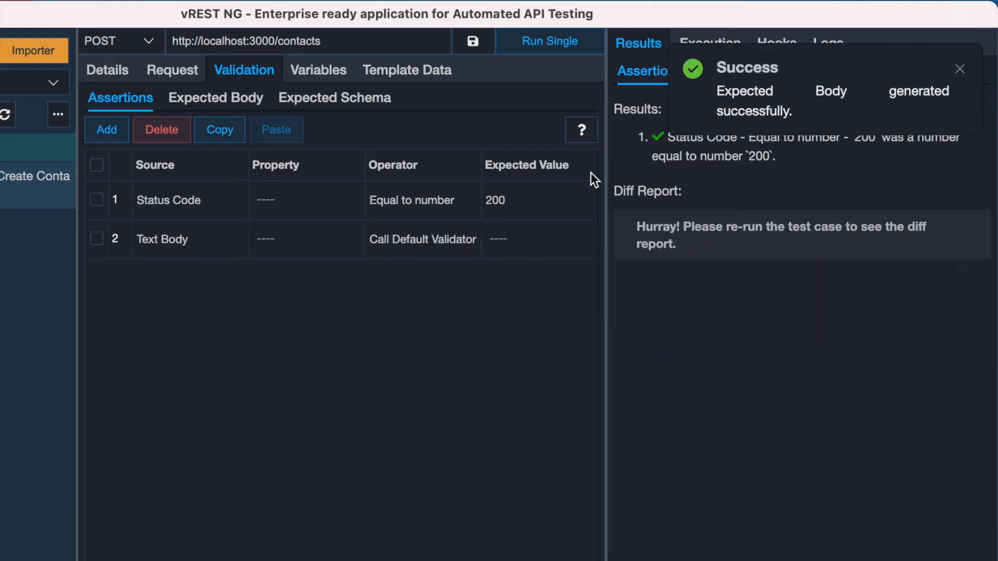
{"action": "left_click", "coordinate": [562, 52]}
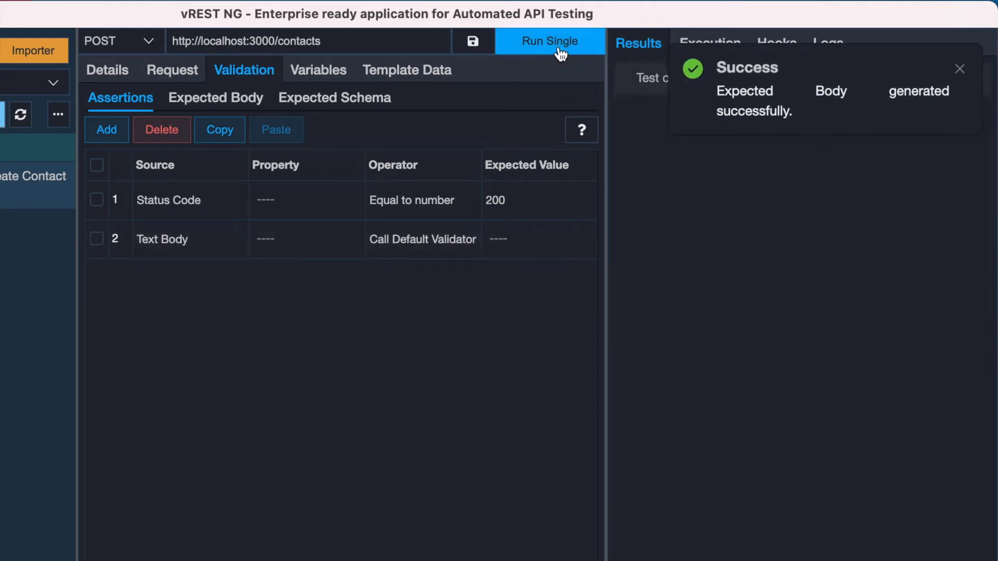
Replace the _id and createdOn values in the expected body with {{*}}, save it, and rerun the test case
{"action": "left_click", "coordinate": [215, 98]}
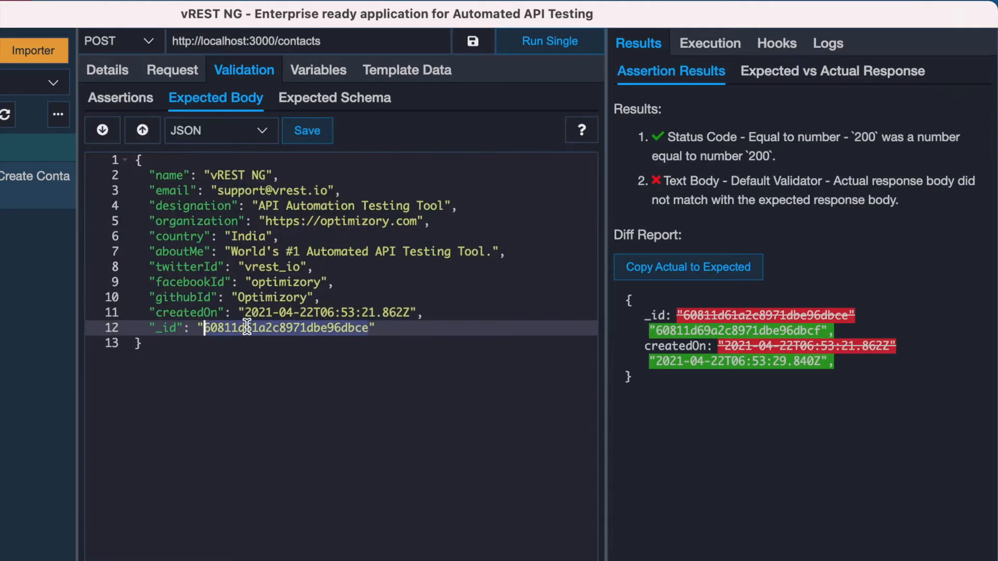
{"action": "type", "text": "*"}
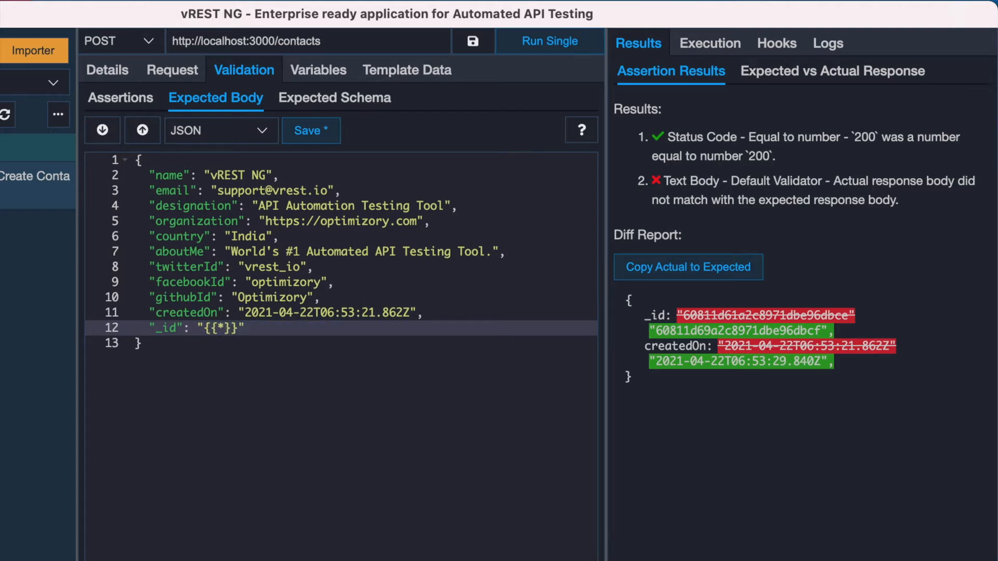
{"action": "key", "text": "Up"}
{"action": "key", "text": "alt+Right"}
{"action": "key", "text": "alt+Right"}
{"action": "key", "text": "alt+Left"}
{"action": "key", "text": "shift+End"}
{"action": "key", "text": "shift+Left"}
{"action": "key", "text": "shift+Left"}
{"action": "type", "text": "{{*"}
{"action": "left_click", "coordinate": [308, 132]}
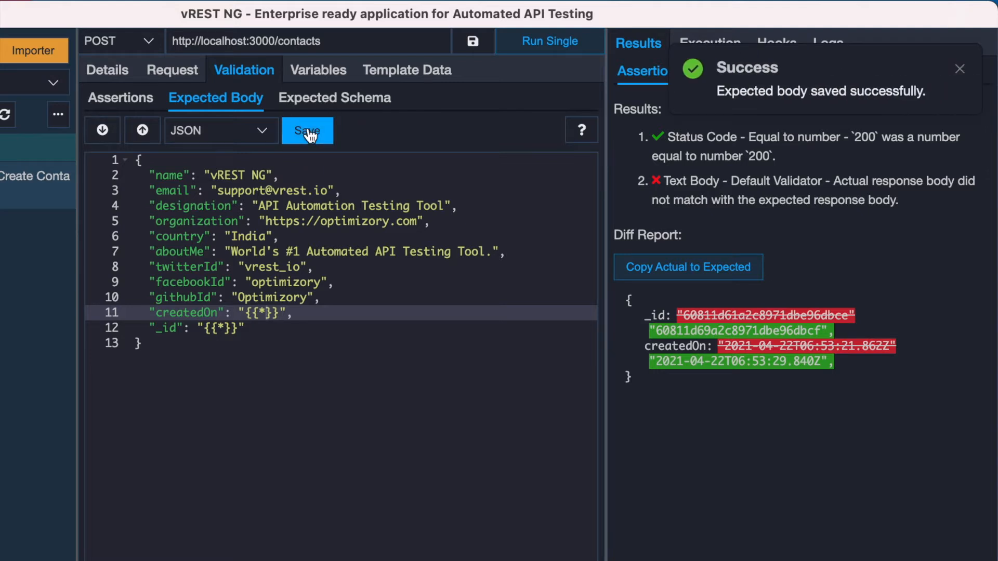
{"action": "left_click", "coordinate": [531, 44]}
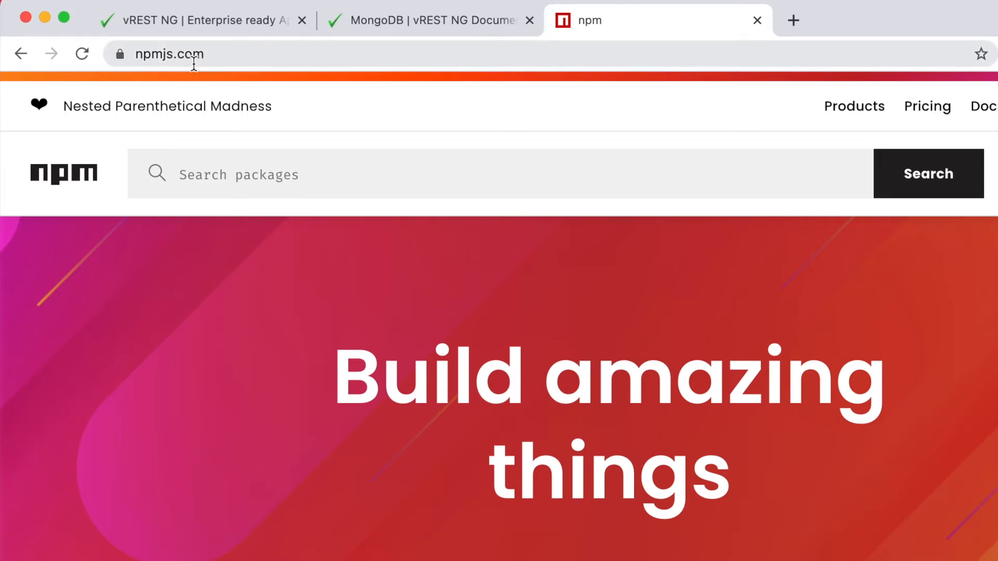
Search the npm website for mongodb packages
{"action": "left_click", "coordinate": [213, 171]}
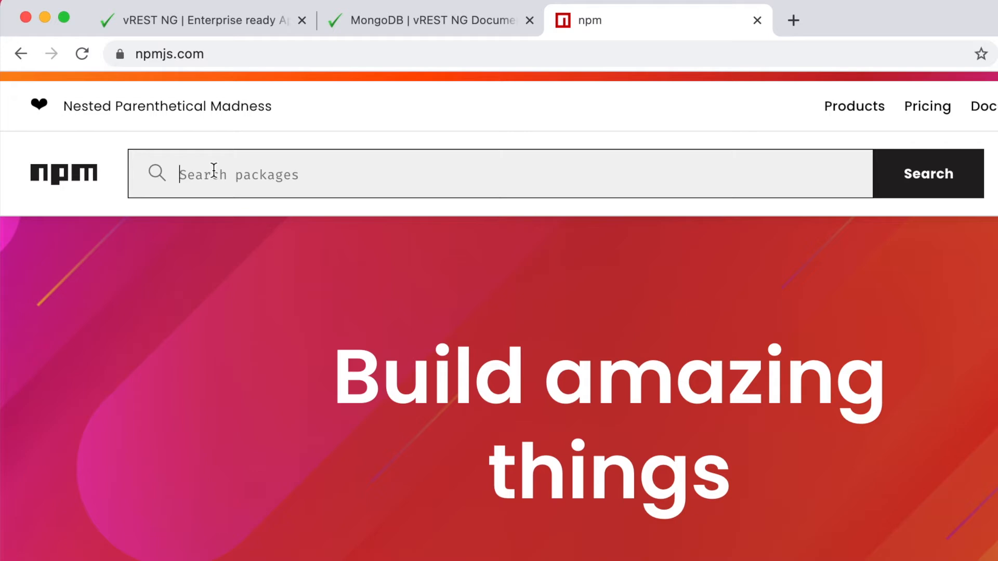
{"action": "type", "text": "mongodb"}
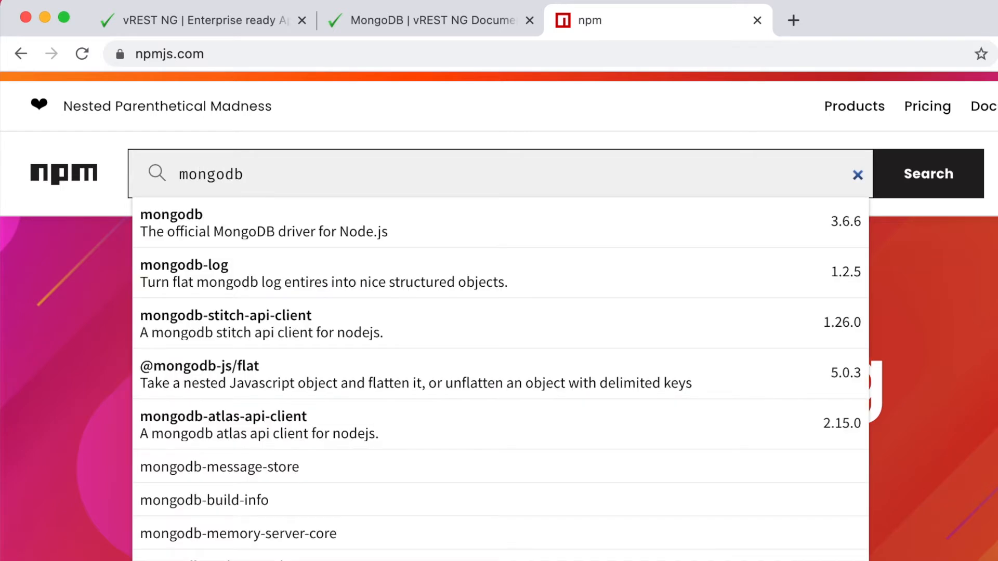
{"action": "left_click", "coordinate": [938, 183]}
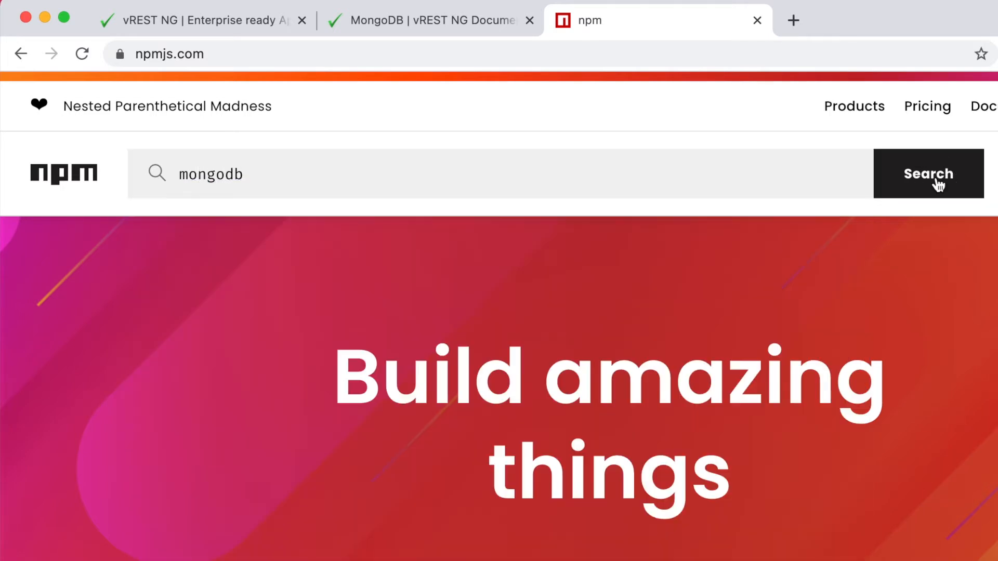
{"action": "left_click", "coordinate": [938, 183]}
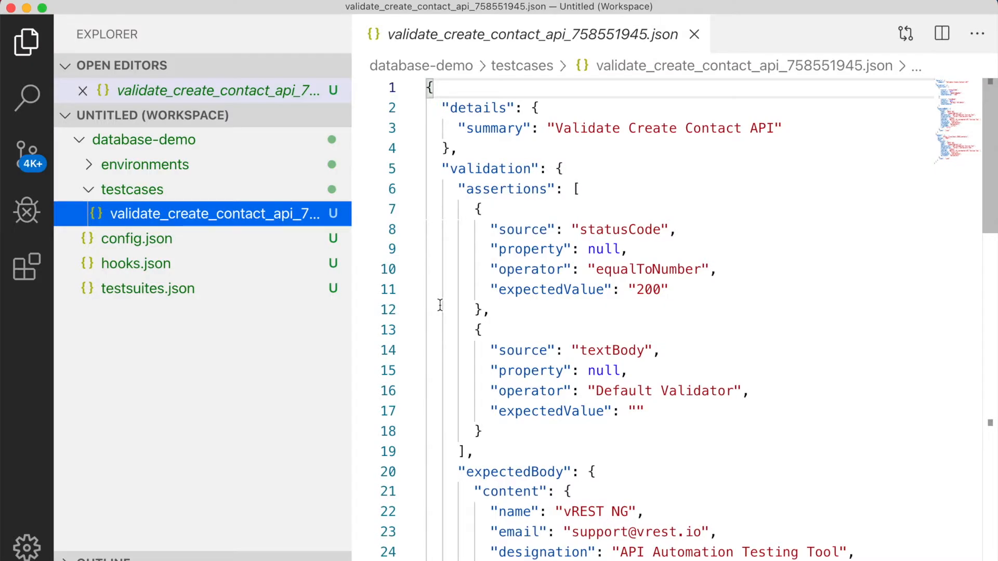
Create a new file named package.json in the database-demo folder in Visual Studio Code
{"action": "right_click", "coordinate": [138, 144]}
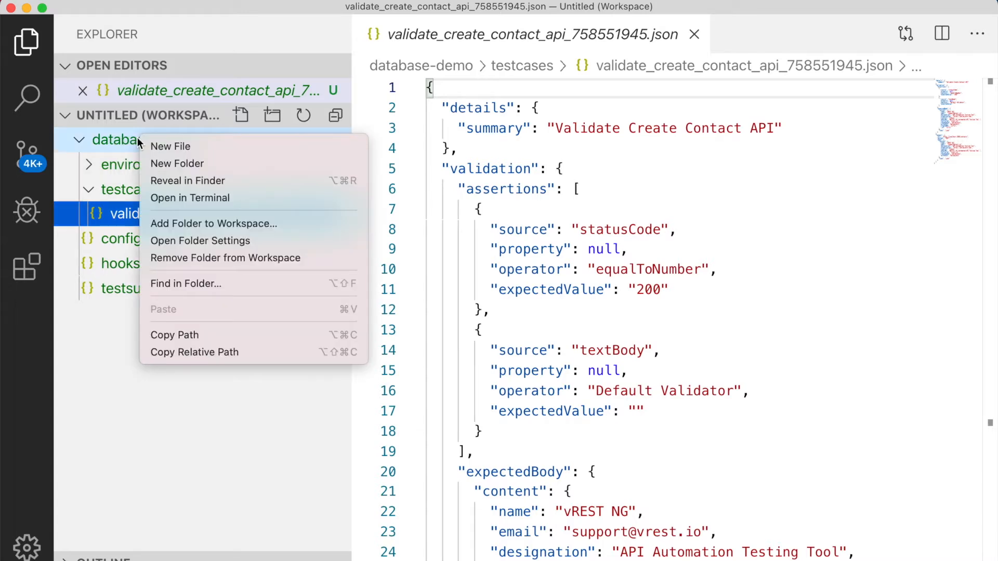
{"action": "left_click", "coordinate": [156, 147]}
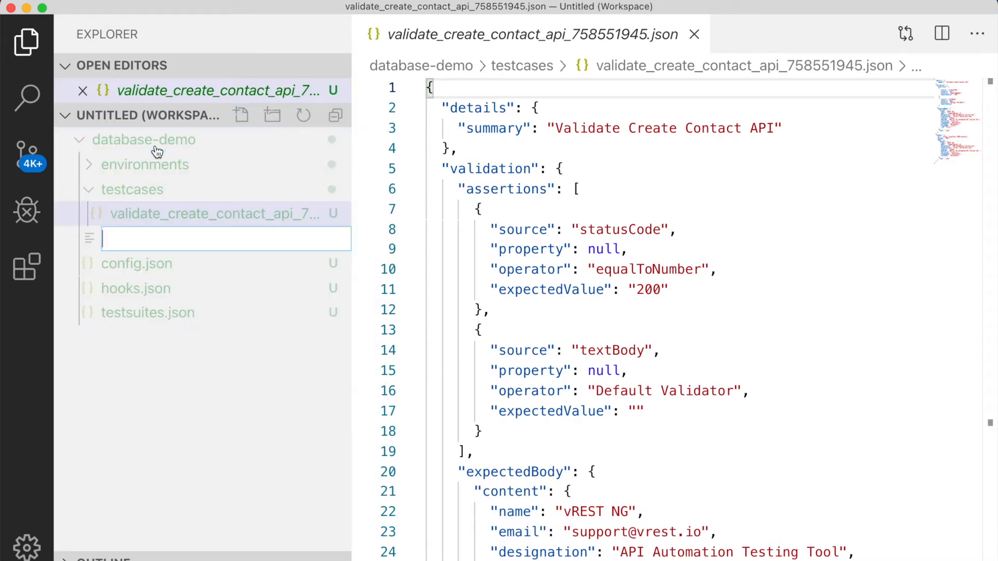
{"action": "type", "text": "pakc"}
{"action": "key", "text": "BackSpace"}
{"action": "key", "text": "BackSpace"}
{"action": "type", "text": "ckage.json"}
{"action": "key", "text": "Return"}
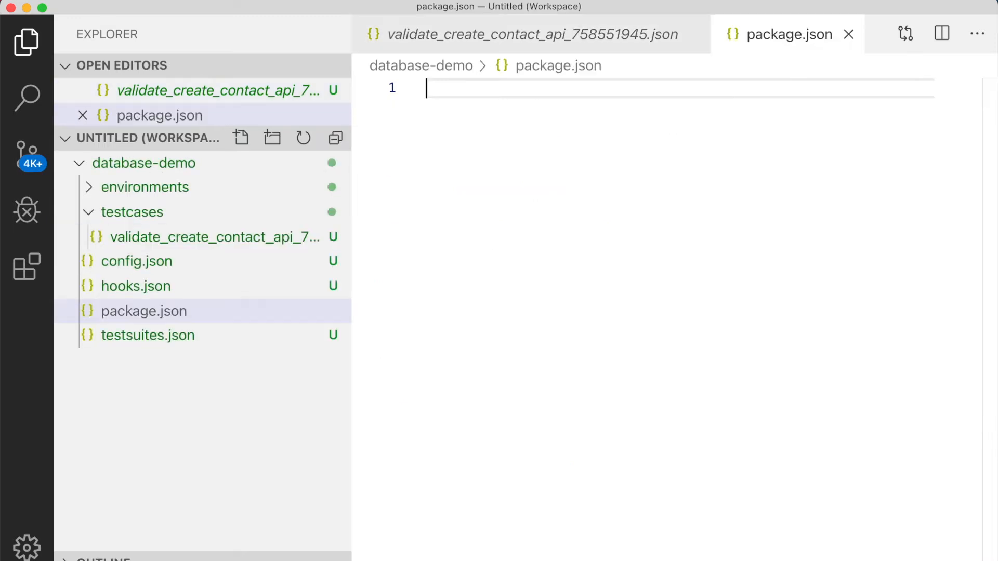
Copy the sample package.json from the vREST NG MongoDB documentation in Chrome into the empty package.json in Visual Studio Code and save it
{"action": "key", "text": "super+Tab"}
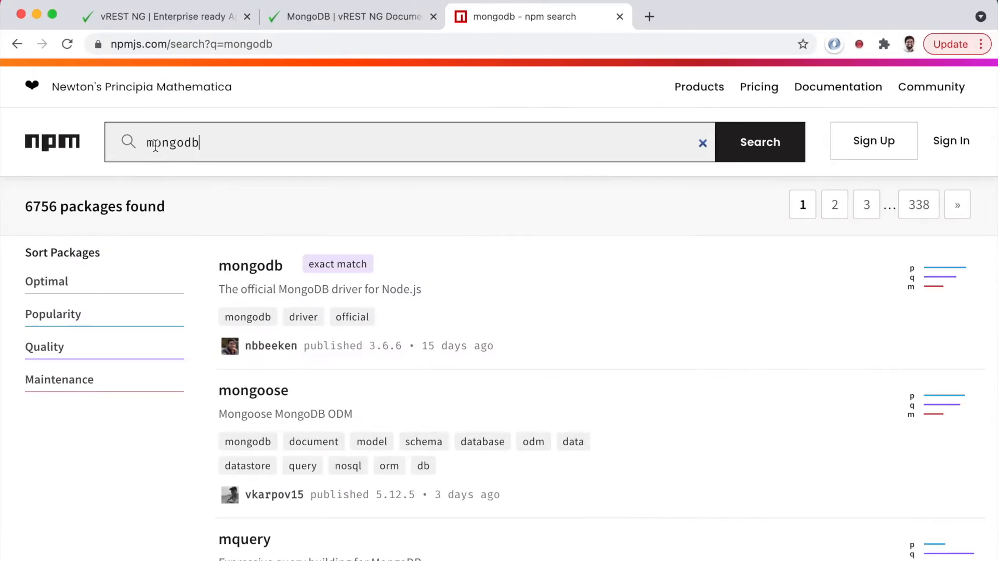
{"action": "left_click", "coordinate": [351, 23]}
{"action": "scroll", "coordinate": [471, 304], "scroll_direction": "down", "scroll_amount": 8}
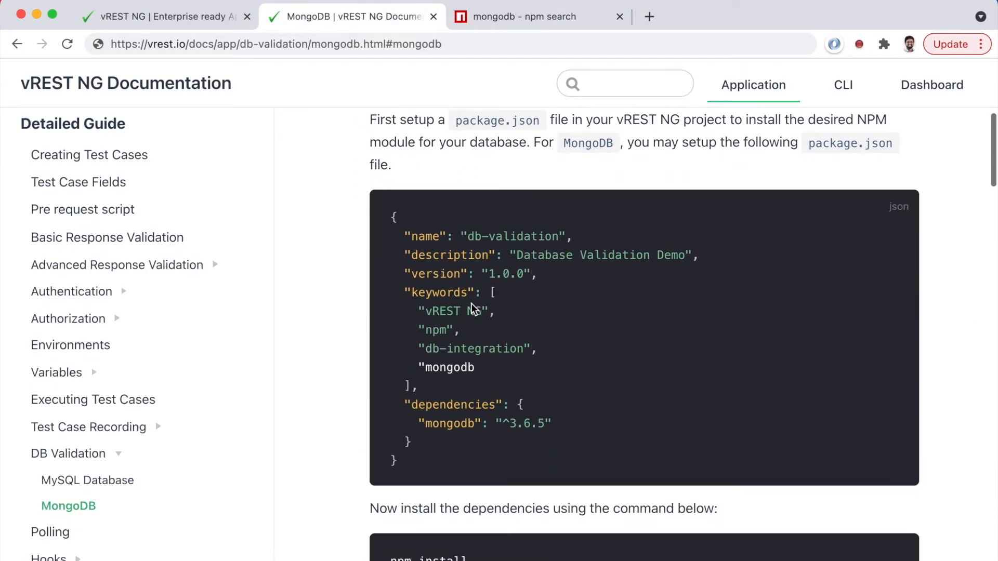
{"action": "left_click_drag", "start_coordinate": [391, 211], "coordinate": [443, 451]}
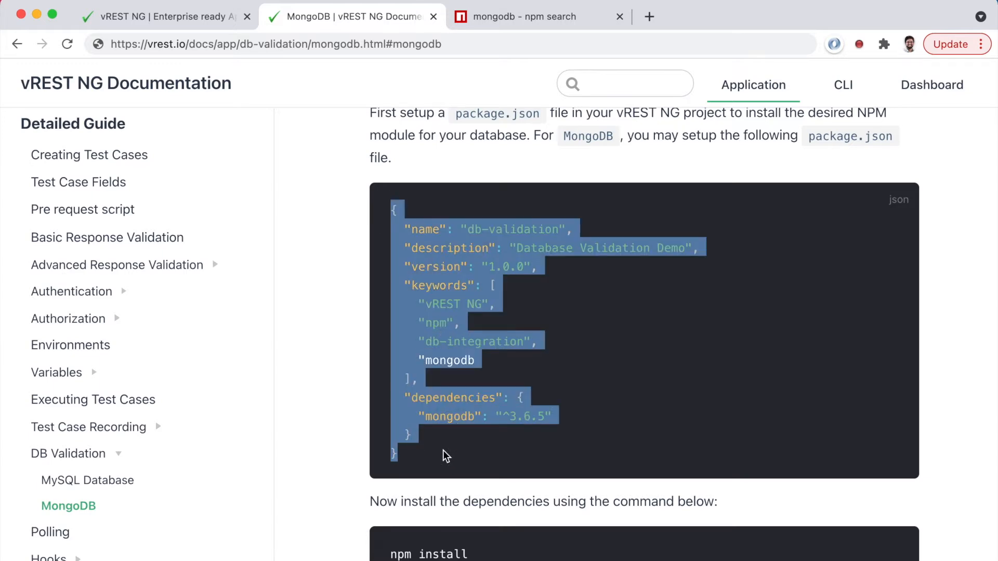
{"action": "key", "text": "super+Tab"}
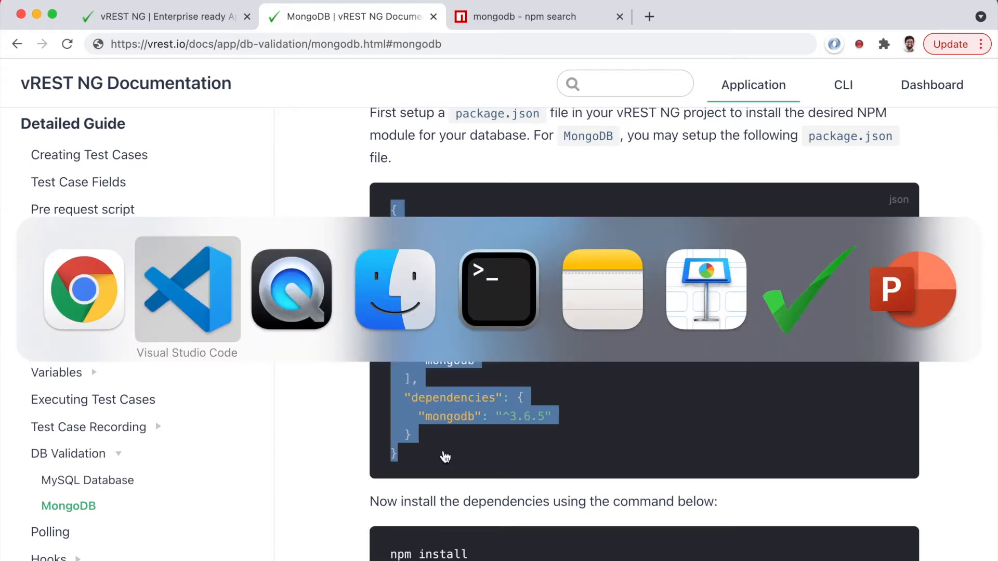
{"action": "type", "text": "{   \"name\": \"db-validation\",   \"description\": \"Database Validation Demo\",   \"version\": \"1.0.0\",   \"keywords\": [     \"vREST NG\",     \"npm\",     \"db-integration\",     \"mongodb\"   ],   \"dependencies\": {     \"mongodb\": \"^3.6.5\"   } }"}
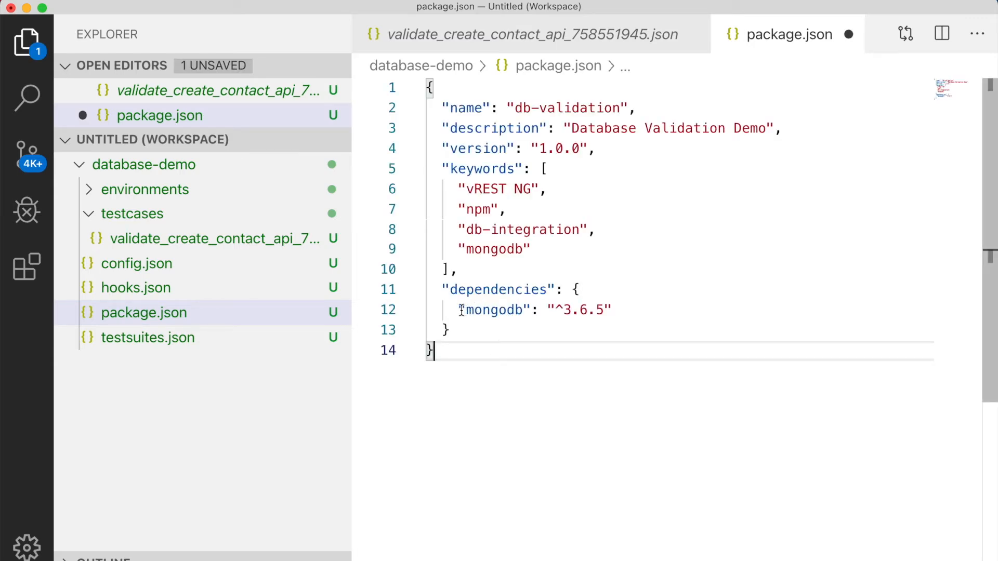
{"action": "mouse_move", "coordinate": [462, 310]}
{"action": "left_click_drag", "start_coordinate": [461, 310], "coordinate": [616, 310]}
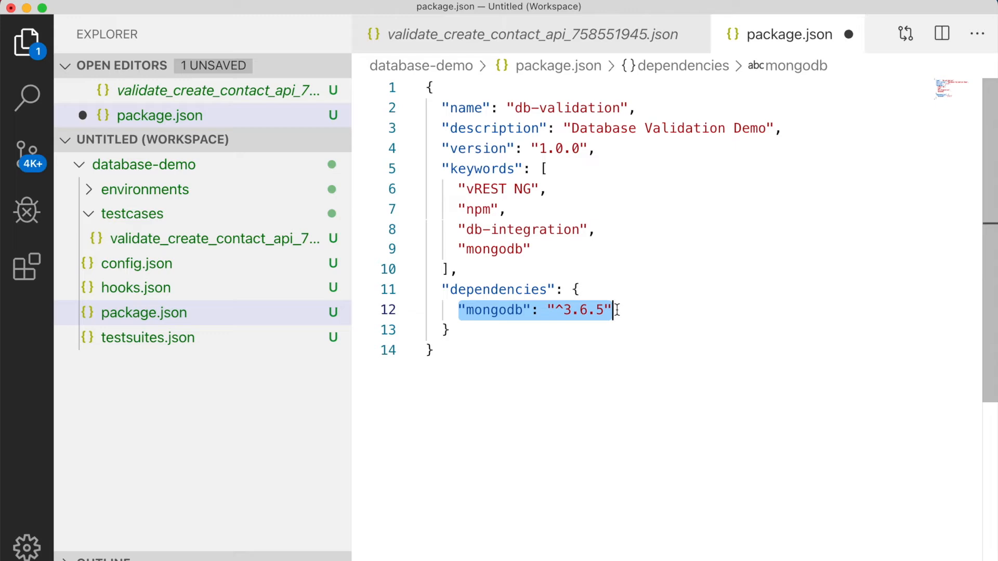
{"action": "key", "text": "super+s"}
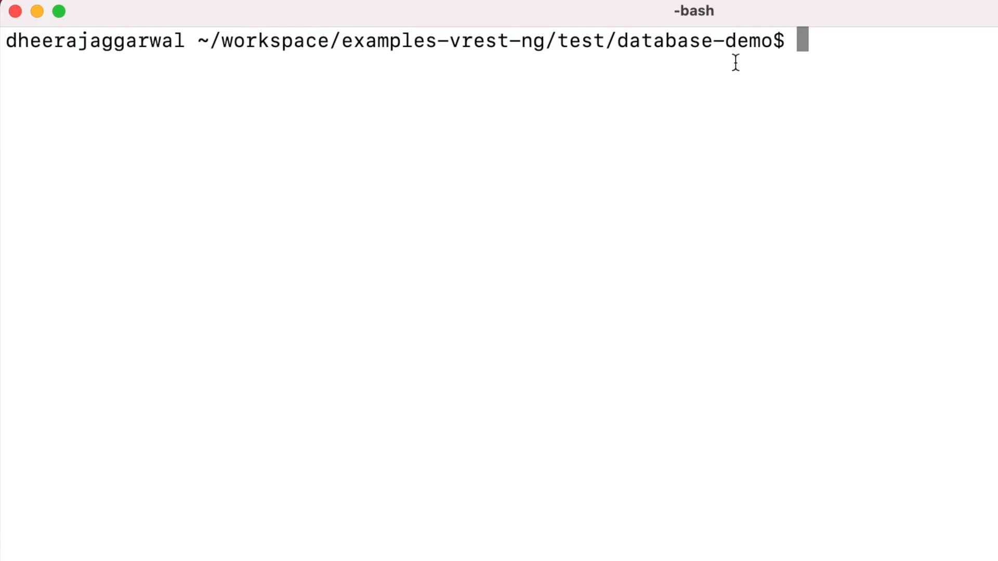
Run npm install in the database-demo folder in the terminal
{"action": "type", "text": "npm"}
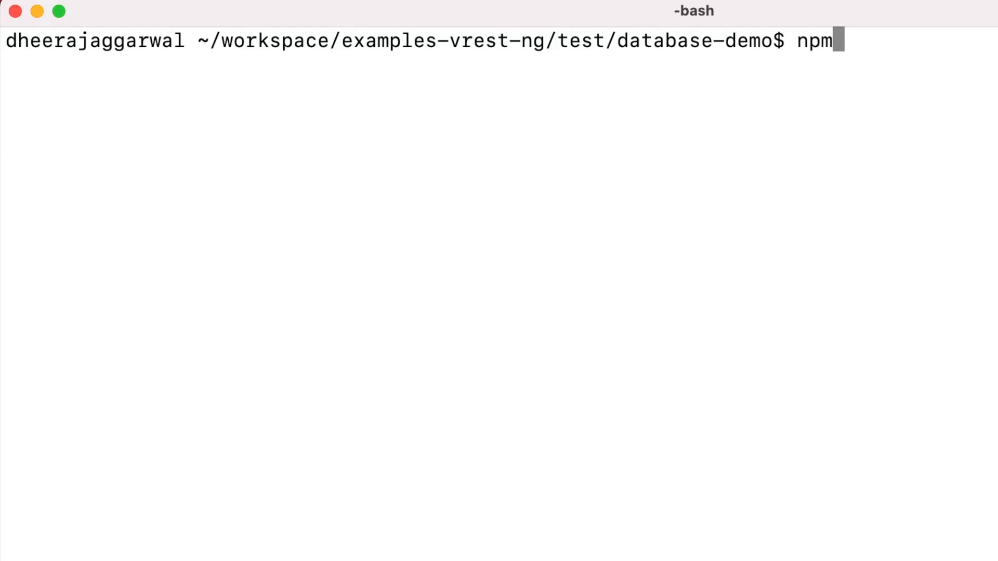
{"action": "type", "text": " install"}
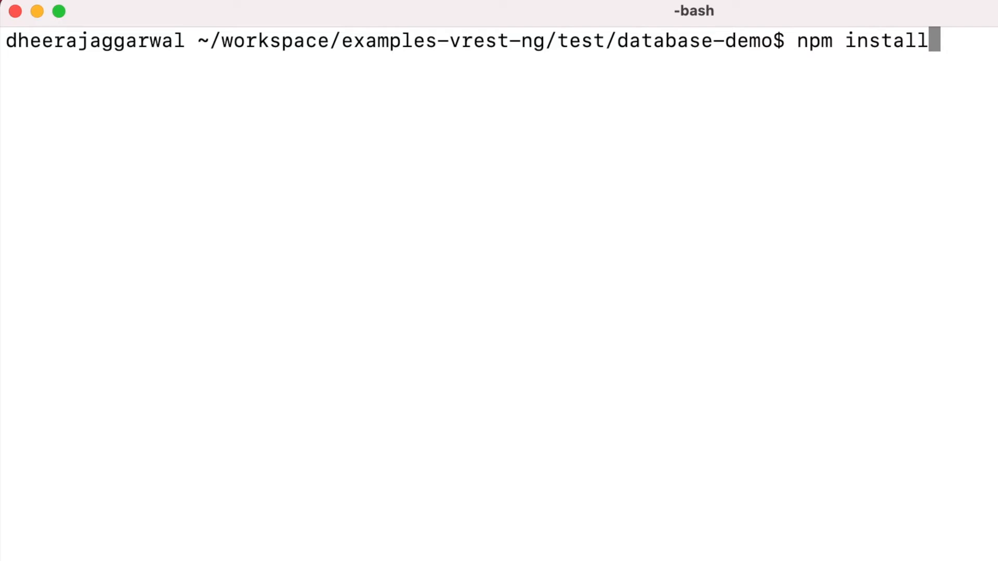
{"action": "key", "text": "Return"}
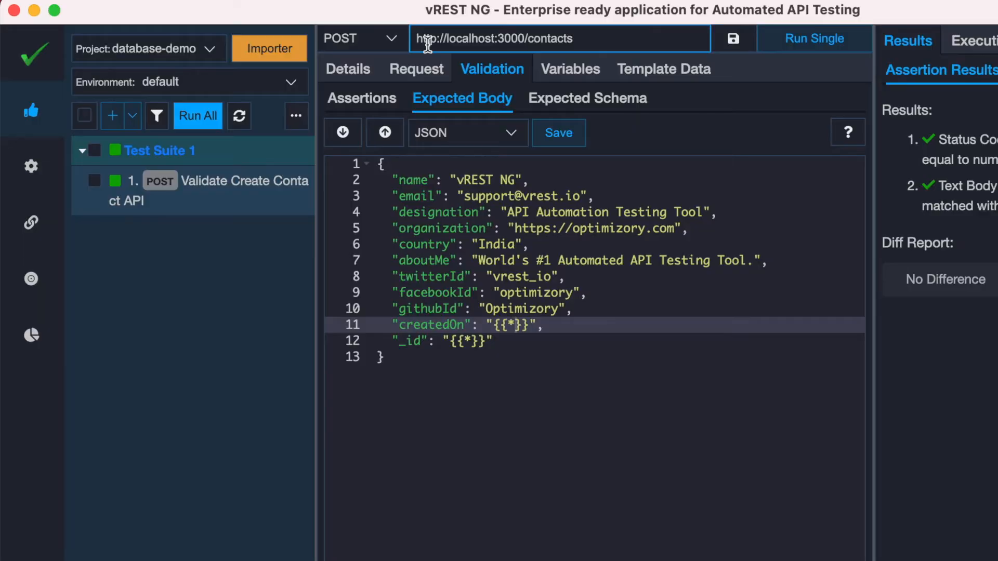
Switch to vREST NG and start a new utility method named getMongoDBConnection in the project configuration
{"action": "left_click", "coordinate": [32, 169]}
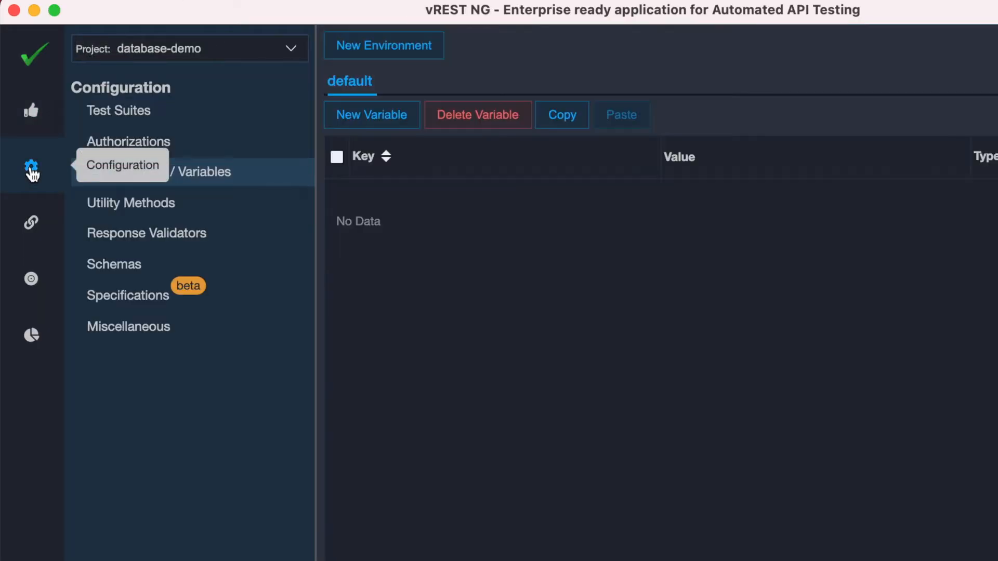
{"action": "left_click", "coordinate": [119, 205]}
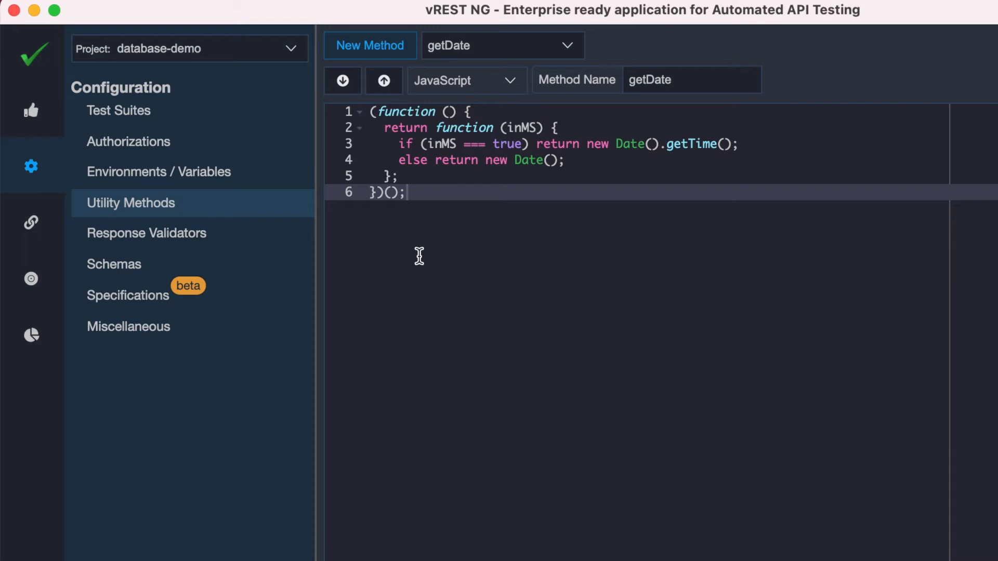
{"action": "left_click", "coordinate": [368, 55]}
{"action": "left_click", "coordinate": [726, 87]}
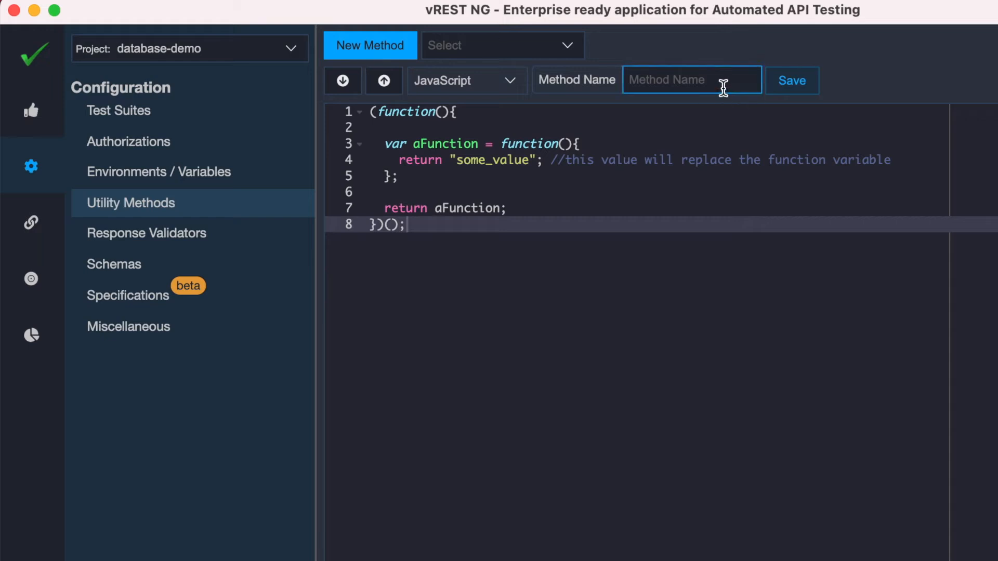
{"action": "type", "text": "getMongoDBConnection"}
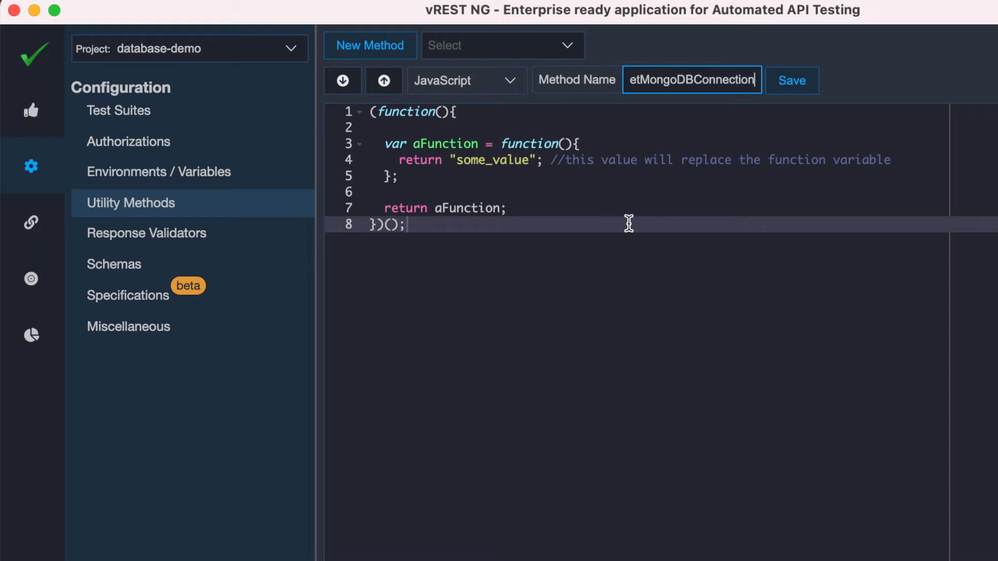
Copy the MongoDB connection script from the vREST NG documentation in Chrome, replace the getMongoDBConnection code in vREST NG with it, and save
{"action": "key", "text": "super+Tab"}
{"action": "key", "text": "super+Tab"}
{"action": "key", "text": "super+Tab"}
{"action": "key", "text": "super+Tab"}
{"action": "key", "text": "super+Tab"}
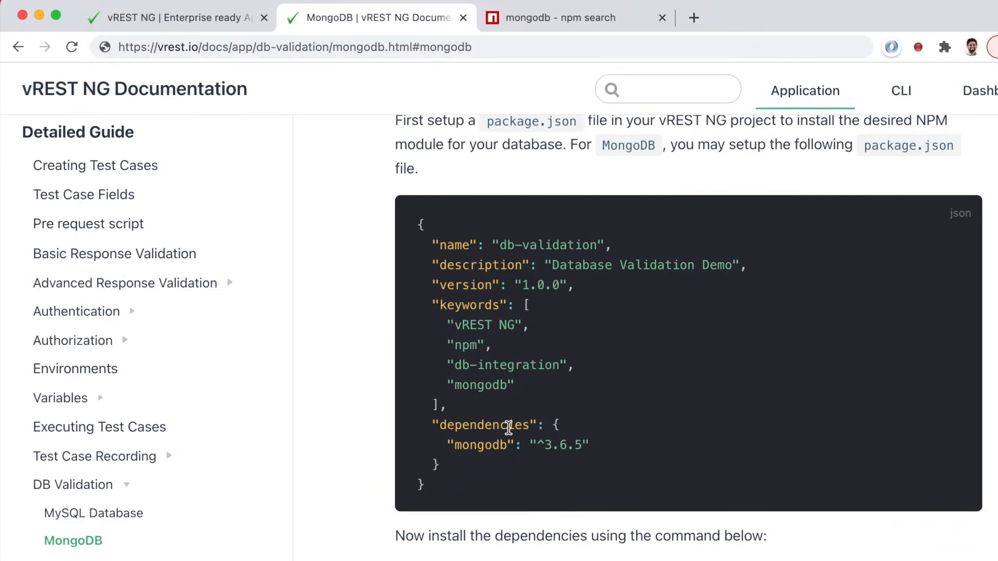
{"action": "scroll", "coordinate": [508, 427], "scroll_direction": "down", "scroll_amount": 10}
{"action": "scroll", "coordinate": [508, 429], "scroll_direction": "down", "scroll_amount": 5}
{"action": "left_click_drag", "start_coordinate": [419, 273], "coordinate": [442, 560]}
{"action": "key", "text": "super+c"}
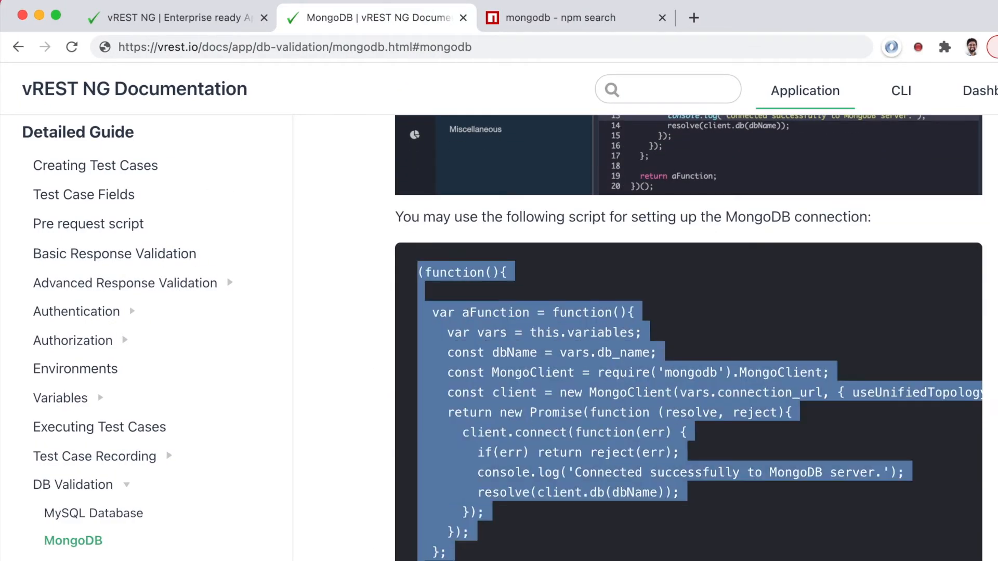
{"action": "key", "text": "super+Tab"}
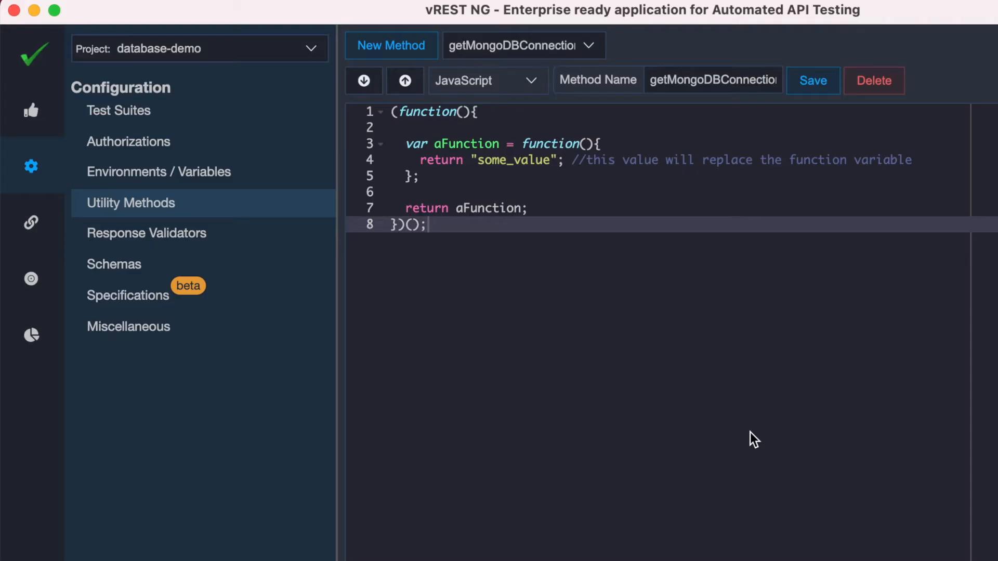
{"action": "key", "text": "super+a"}
{"action": "key", "text": "super+v"}
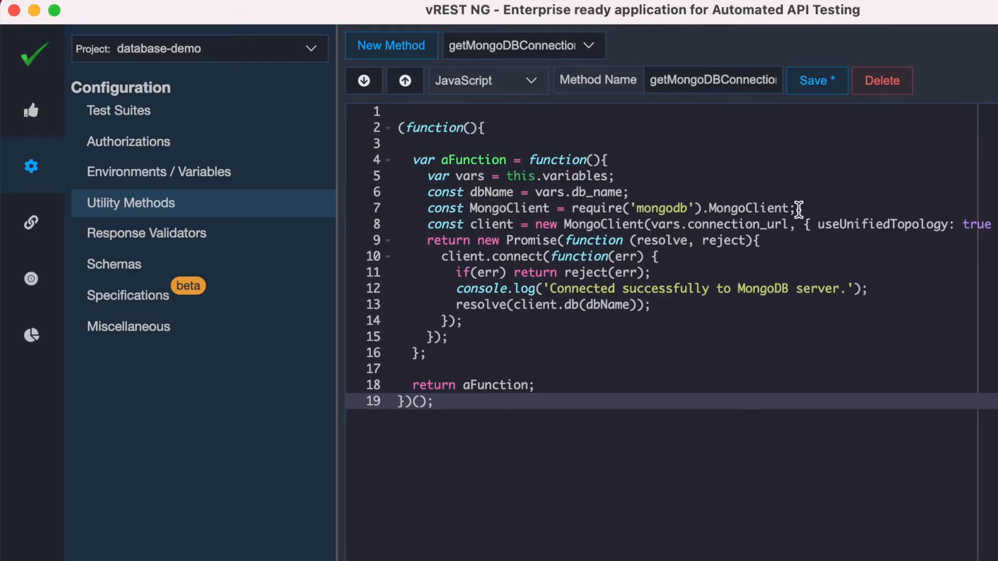
{"action": "left_click", "coordinate": [816, 82]}
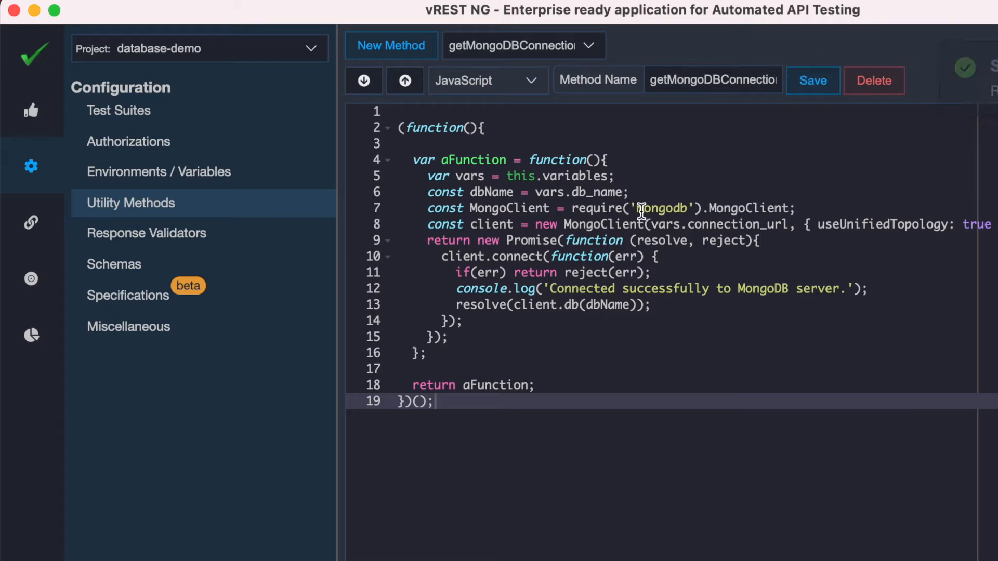
Examine the connection script's mongodb import, this.variables reference, returned Promise, error rejection and console logging
{"action": "left_click_drag", "start_coordinate": [638, 209], "coordinate": [683, 210]}
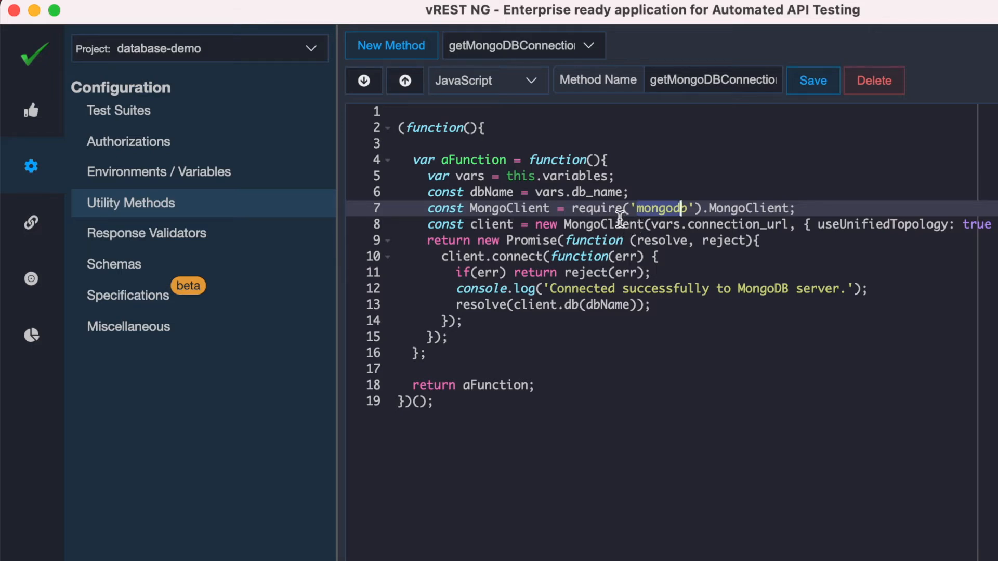
{"action": "left_click_drag", "start_coordinate": [507, 176], "coordinate": [607, 177]}
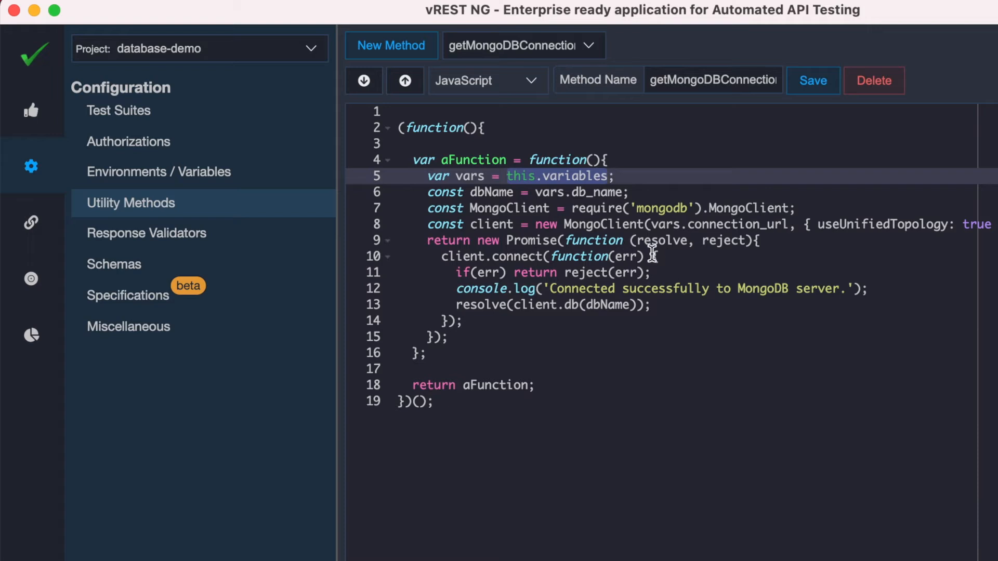
{"action": "left_click_drag", "start_coordinate": [431, 239], "coordinate": [553, 241]}
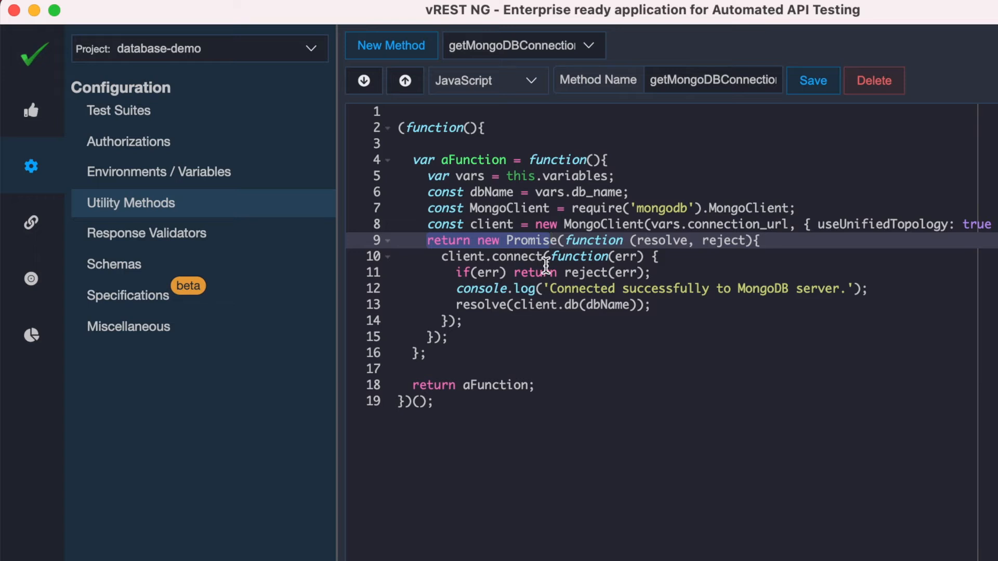
{"action": "left_click_drag", "start_coordinate": [565, 275], "coordinate": [650, 275]}
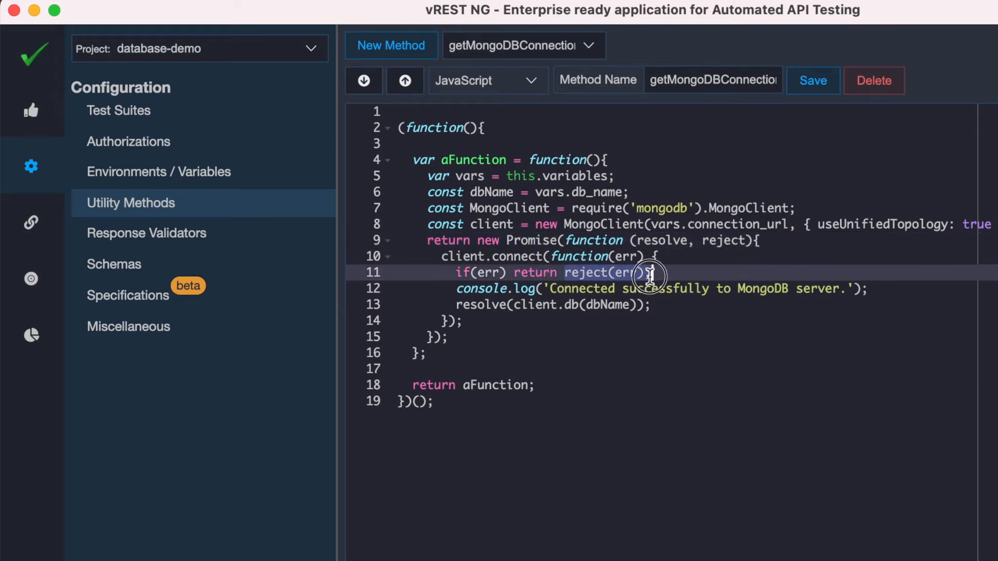
{"action": "left_click", "coordinate": [521, 289]}
{"action": "triple_click", "coordinate": [521, 289]}
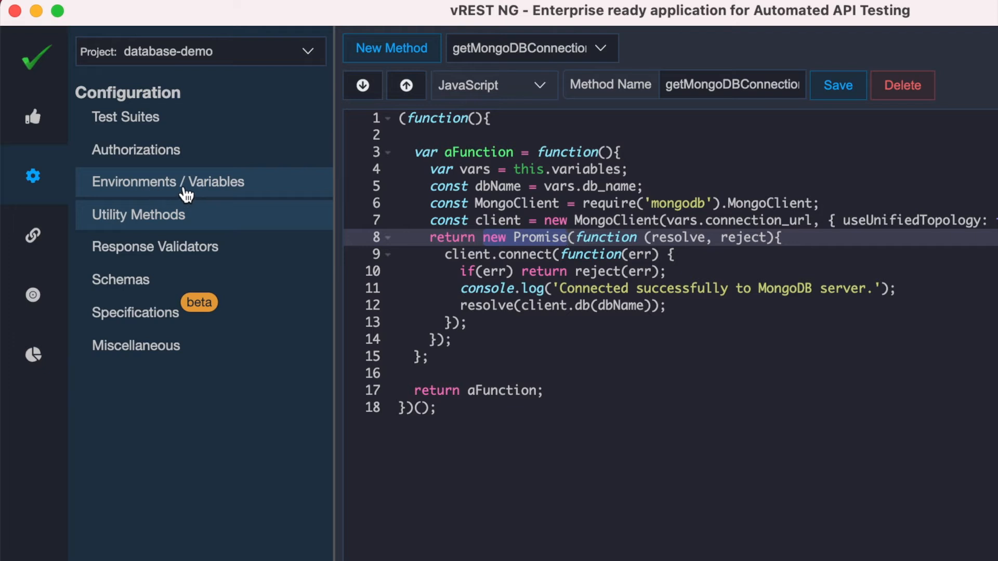
Add two variables named db_name and connection_url to the default environment
{"action": "left_click", "coordinate": [222, 188]}
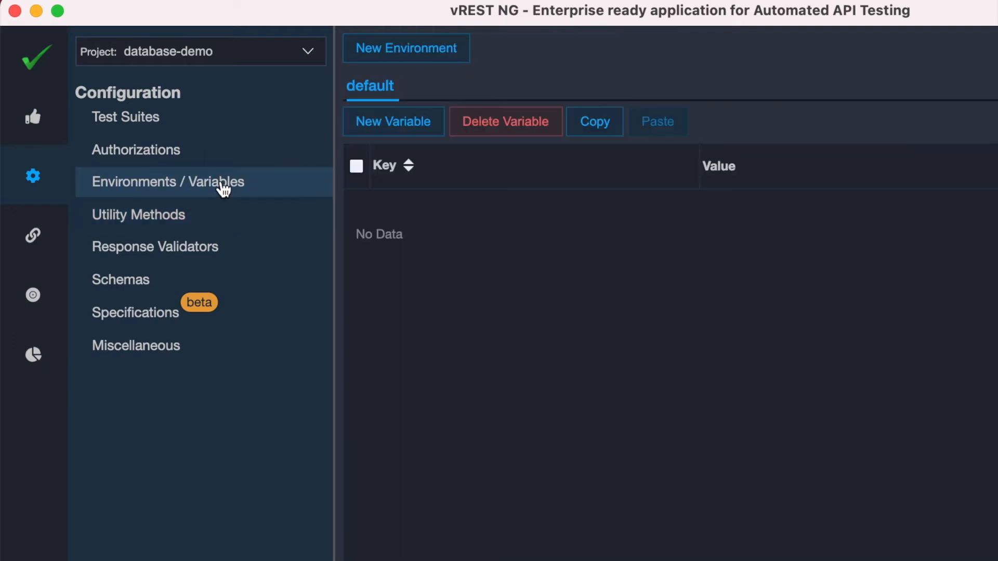
{"action": "left_click", "coordinate": [387, 126]}
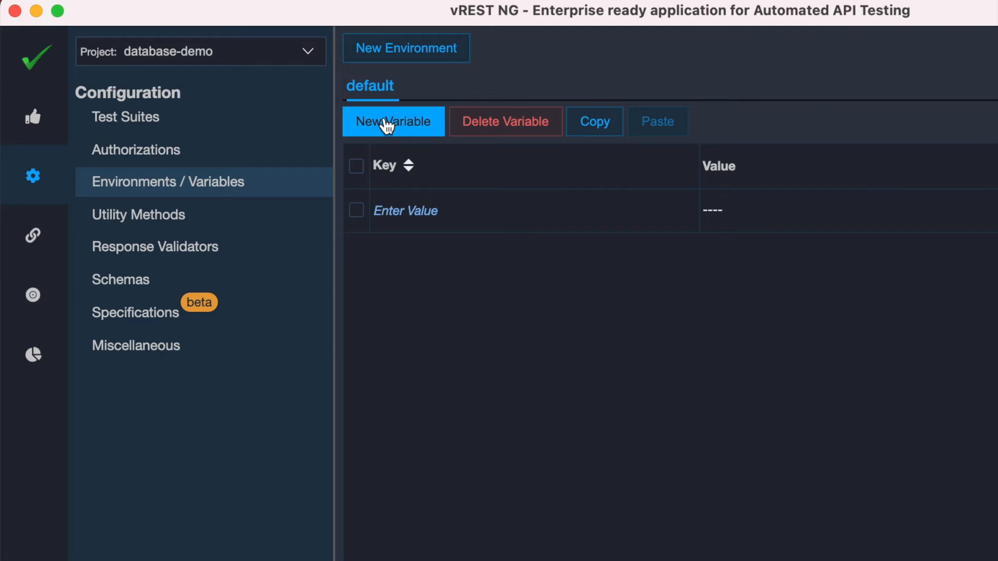
{"action": "left_click", "coordinate": [416, 216]}
{"action": "type", "text": "db_name"}
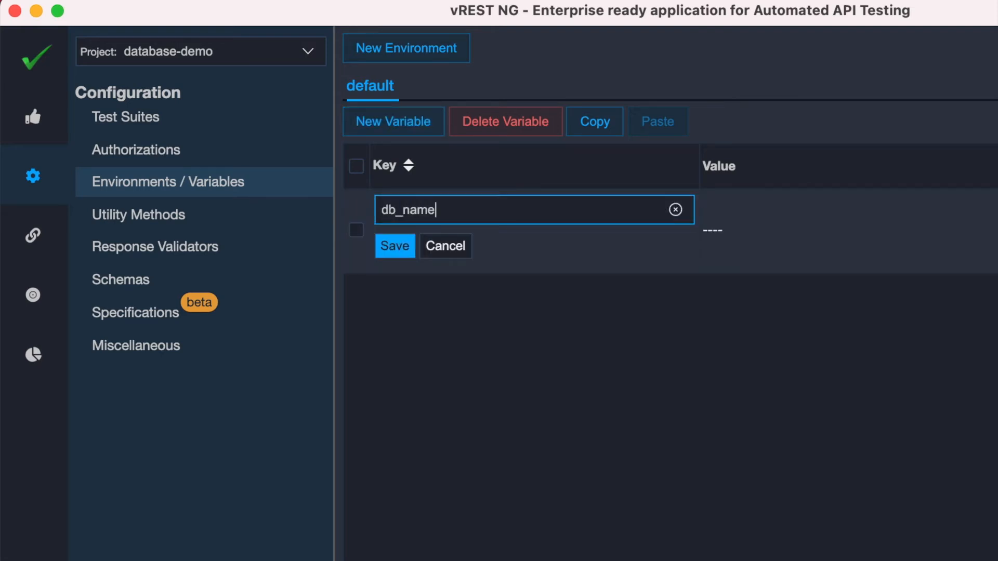
{"action": "key", "text": "Return"}
{"action": "left_click", "coordinate": [434, 267]}
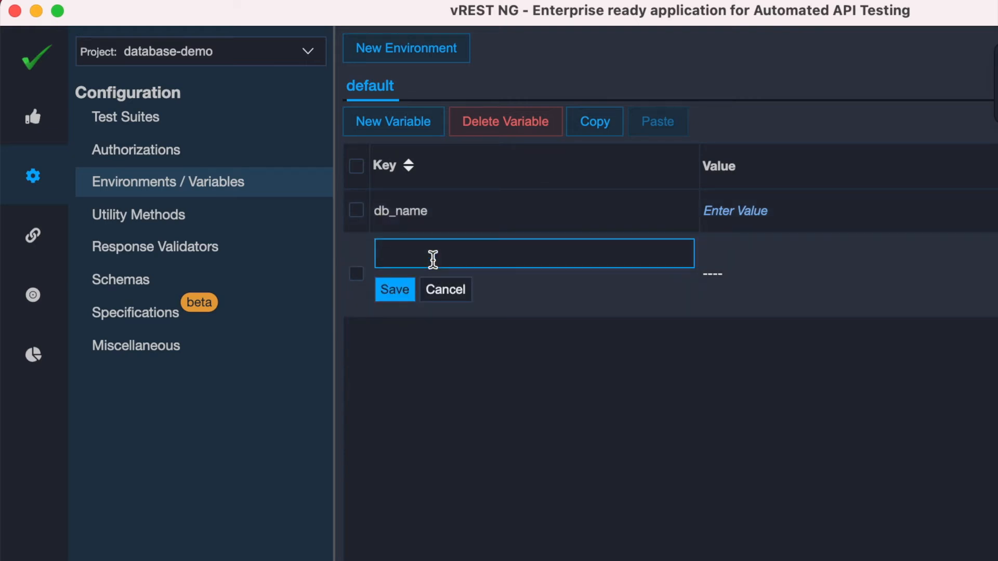
{"action": "type", "text": "connection_url"}
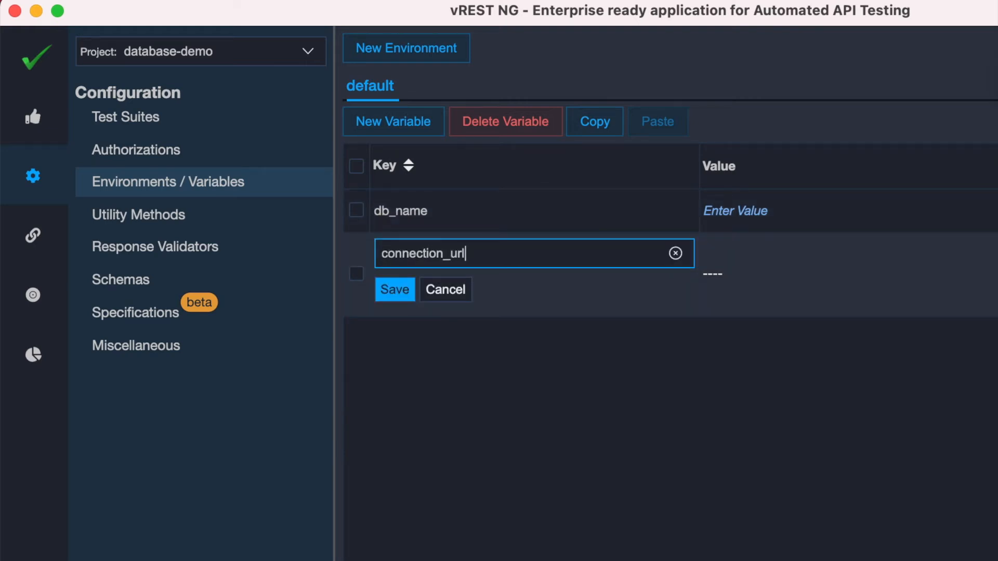
{"action": "key", "text": "Return"}
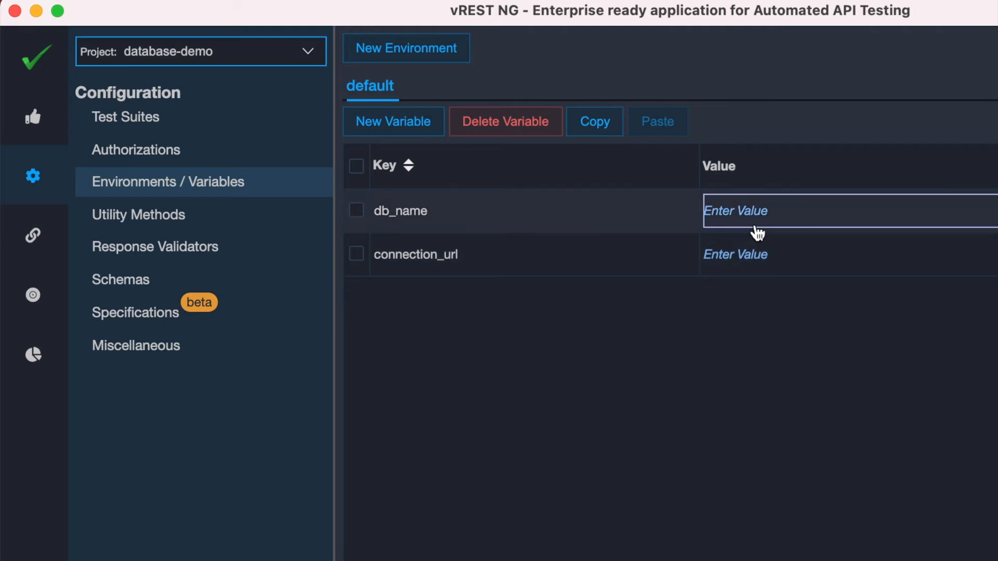
Set db_name to contactdb and connection_url to mongodb://localhost:27017, saving each value
{"action": "left_click", "coordinate": [748, 213]}
{"action": "type", "text": "contactdb"}
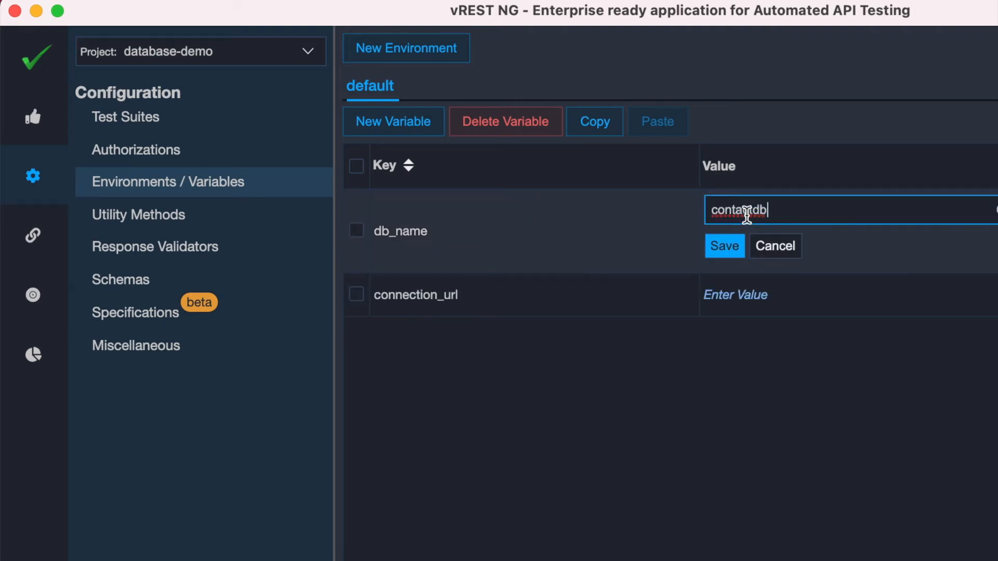
{"action": "left_click", "coordinate": [728, 251]}
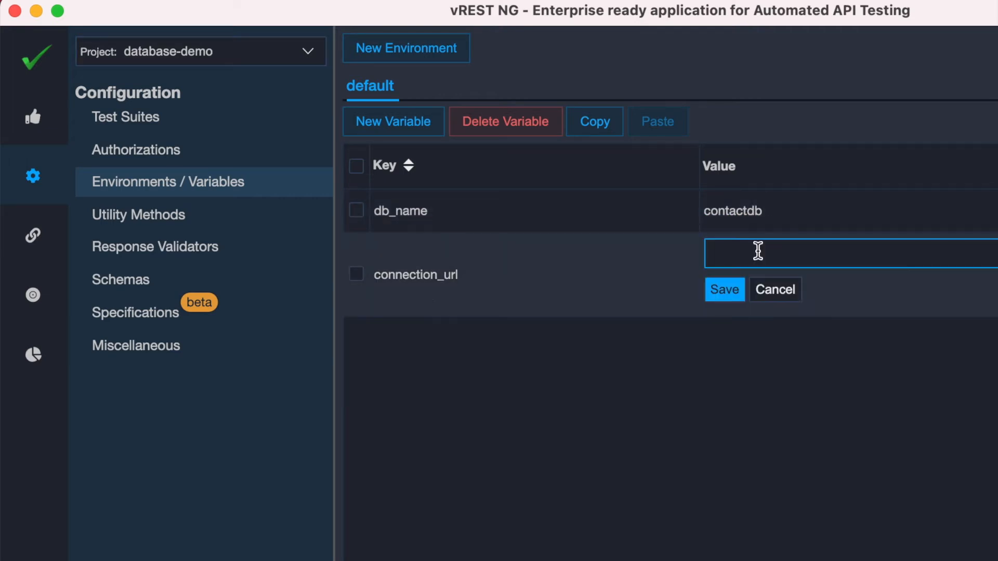
{"action": "type", "text": "mongodb://localhost:27017"}
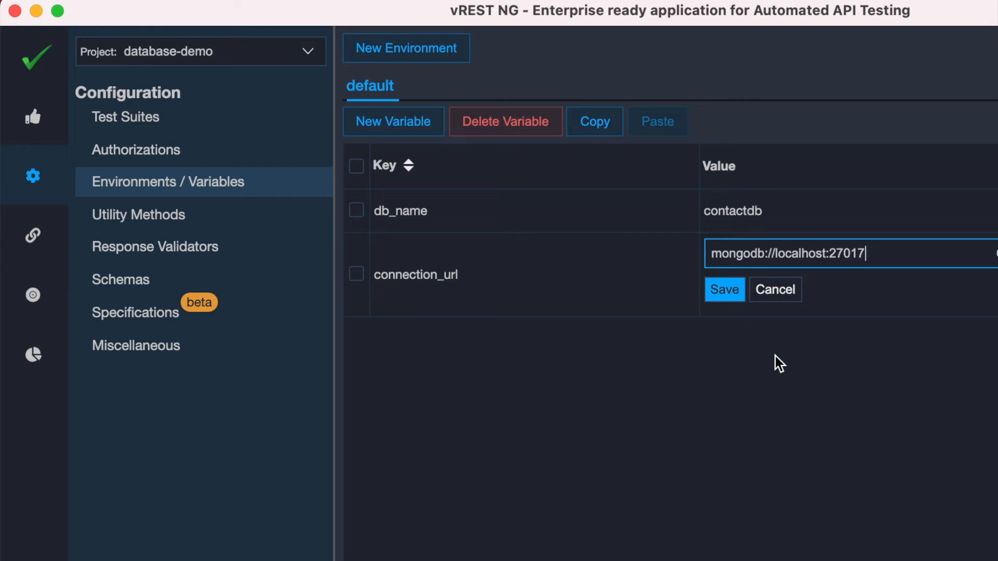
{"action": "left_click", "coordinate": [726, 291]}
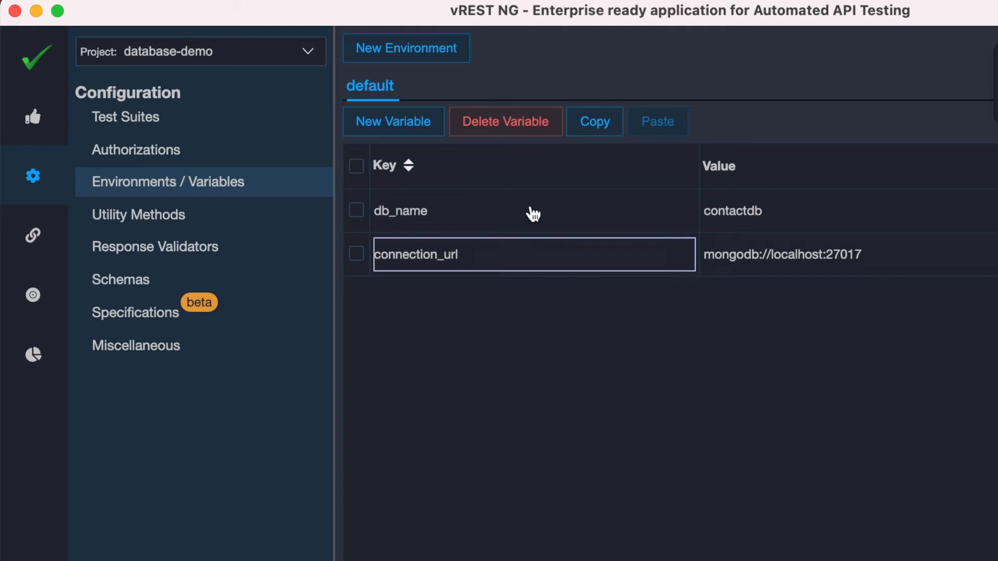
Add a third variable named mongo_con to the default environment
{"action": "left_click", "coordinate": [423, 132]}
{"action": "left_click", "coordinate": [407, 300]}
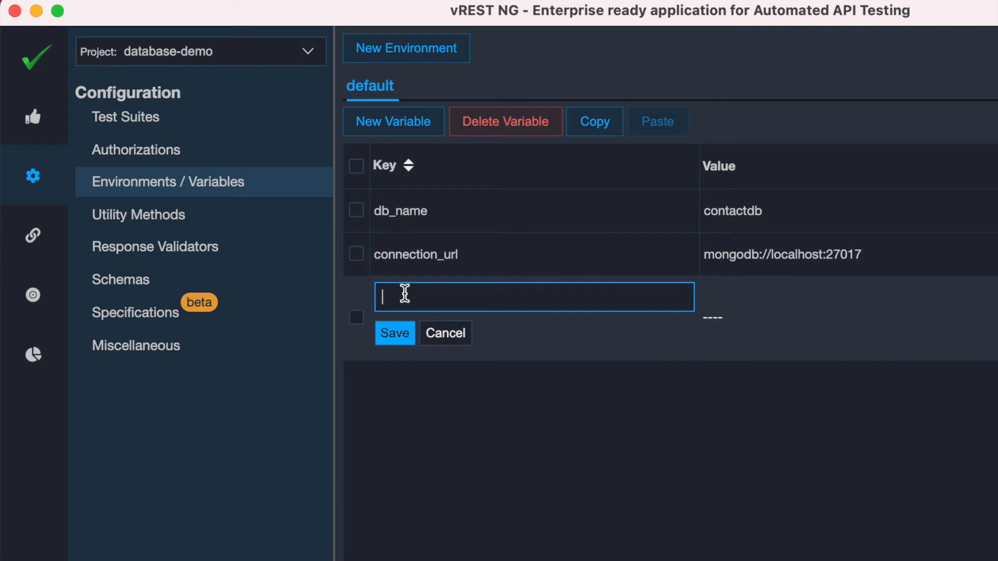
{"action": "type", "text": "mongo_con"}
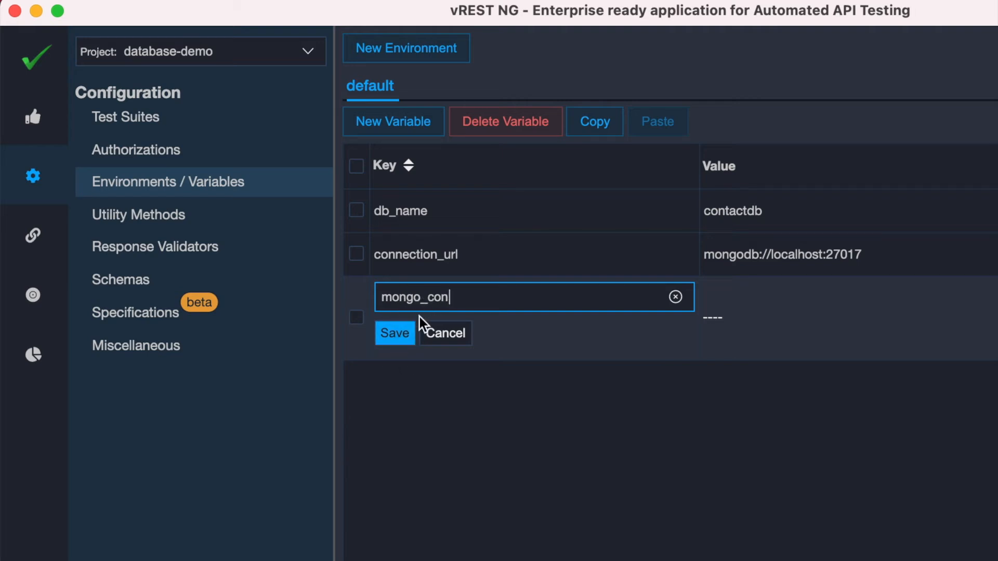
{"action": "left_click", "coordinate": [401, 341]}
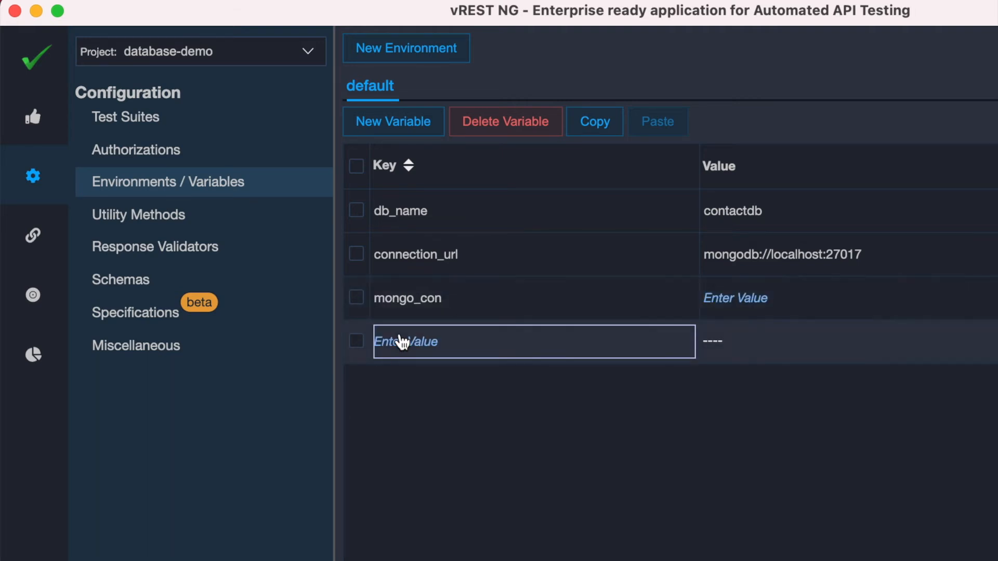
Set the value of mongo_con to {{getMongoDBConnection()}} and save it
{"action": "left_click", "coordinate": [740, 301]}
{"action": "type", "text": "{{}}"}
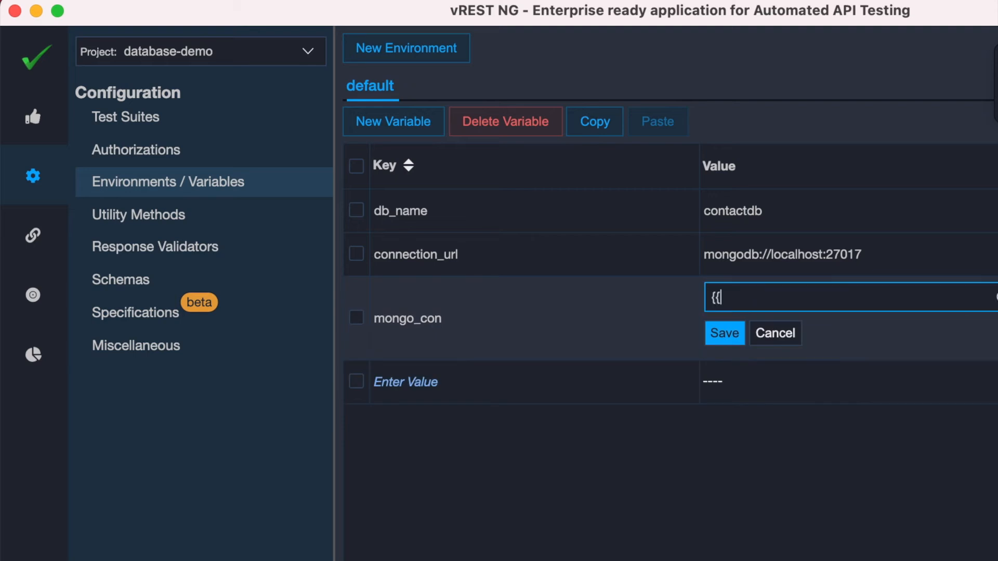
{"action": "key", "text": "Left"}
{"action": "key", "text": "Left"}
{"action": "type", "text": "getMongo"}
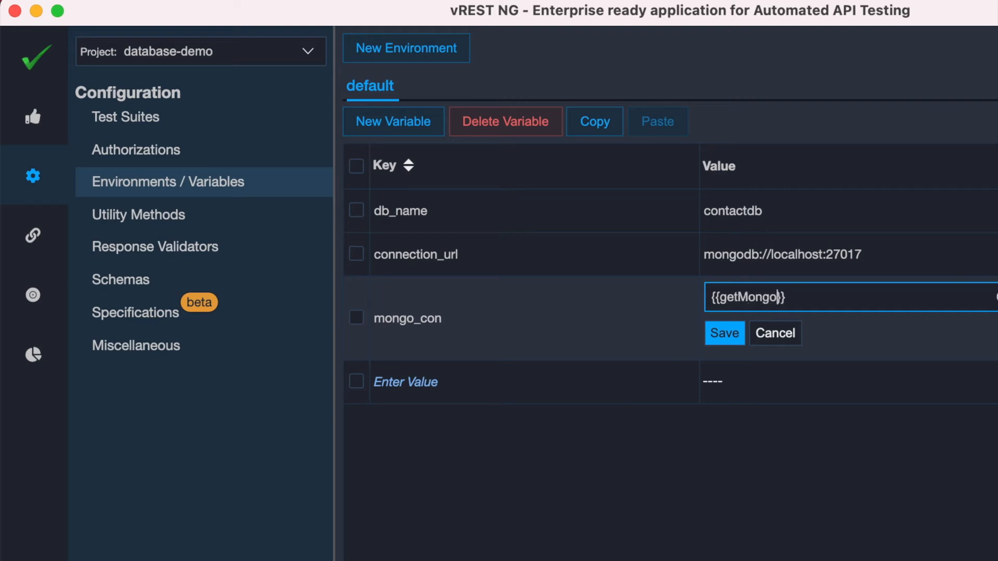
{"action": "type", "text": "DBConnection()"}
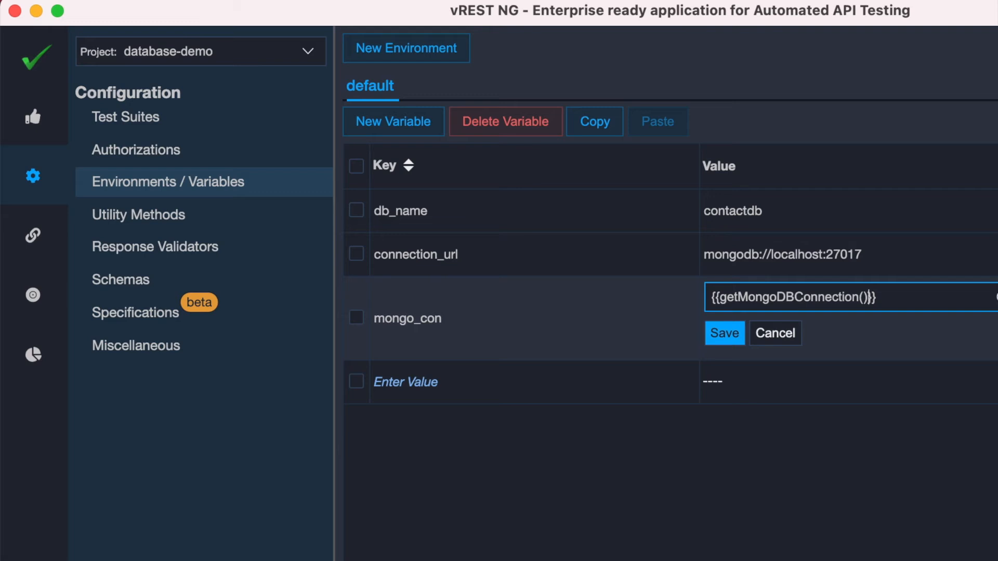
{"action": "left_click", "coordinate": [722, 337]}
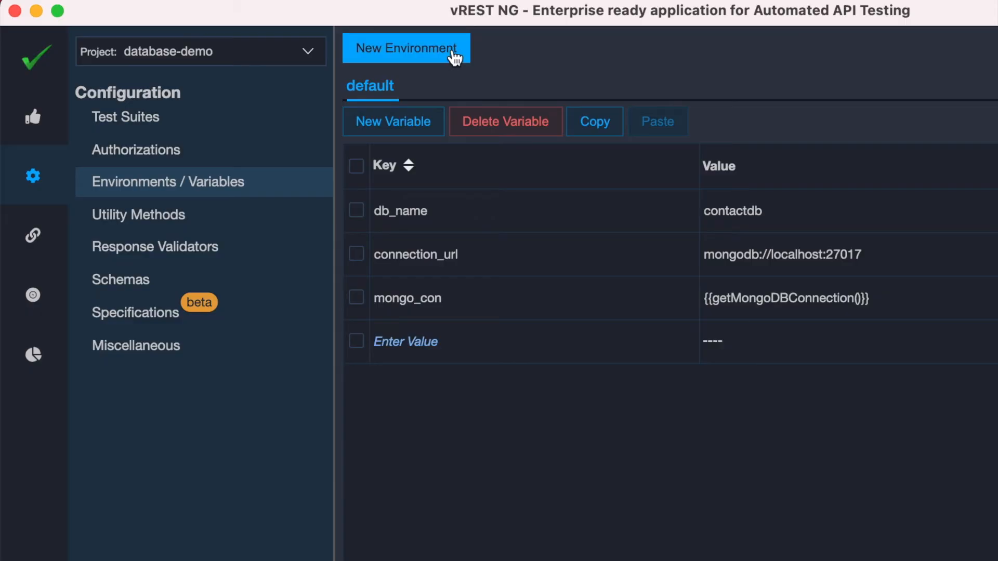
Create a new utility method named findRecordById and save it
{"action": "left_click", "coordinate": [151, 229]}
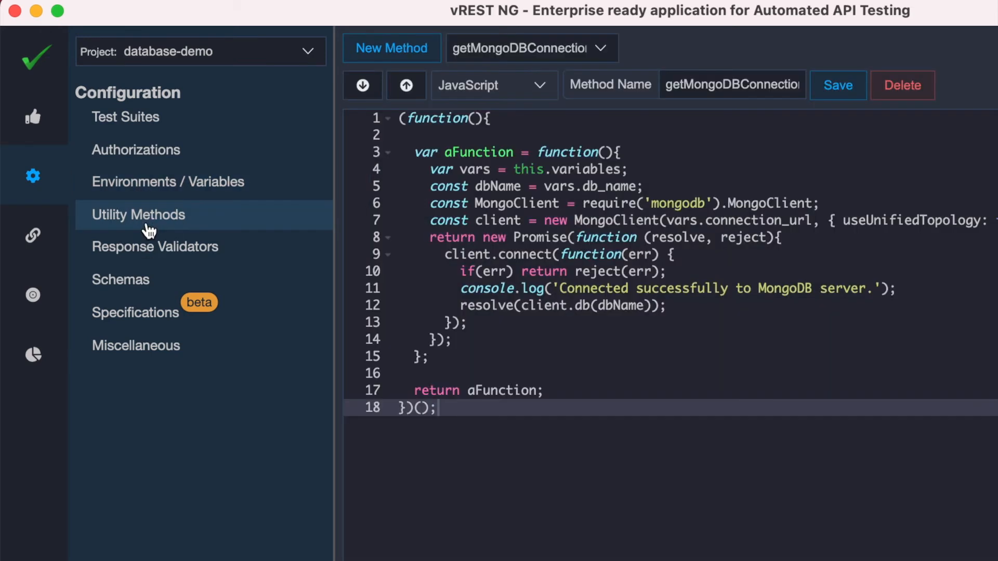
{"action": "left_click", "coordinate": [394, 51]}
{"action": "left_click", "coordinate": [703, 79]}
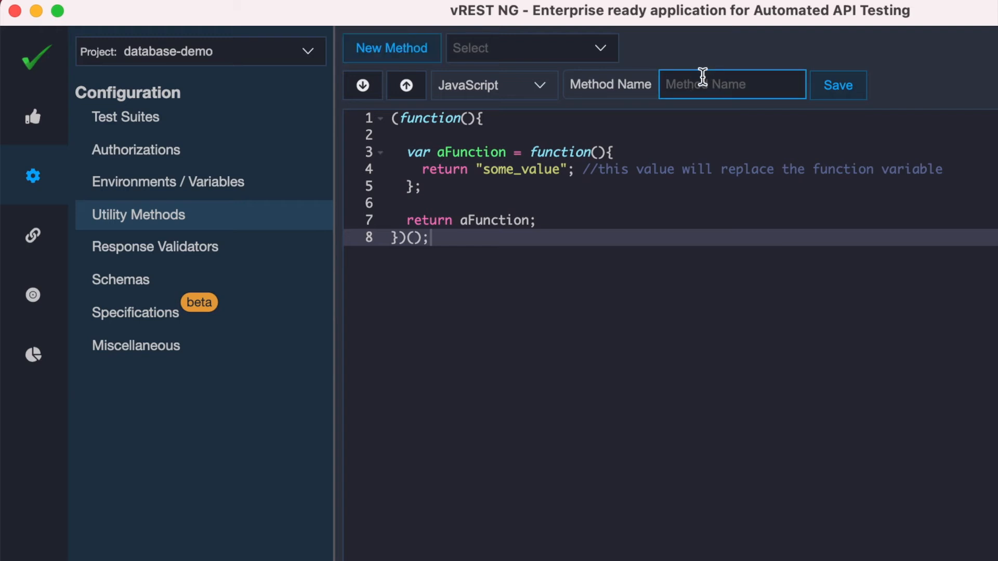
{"action": "type", "text": "findRe"}
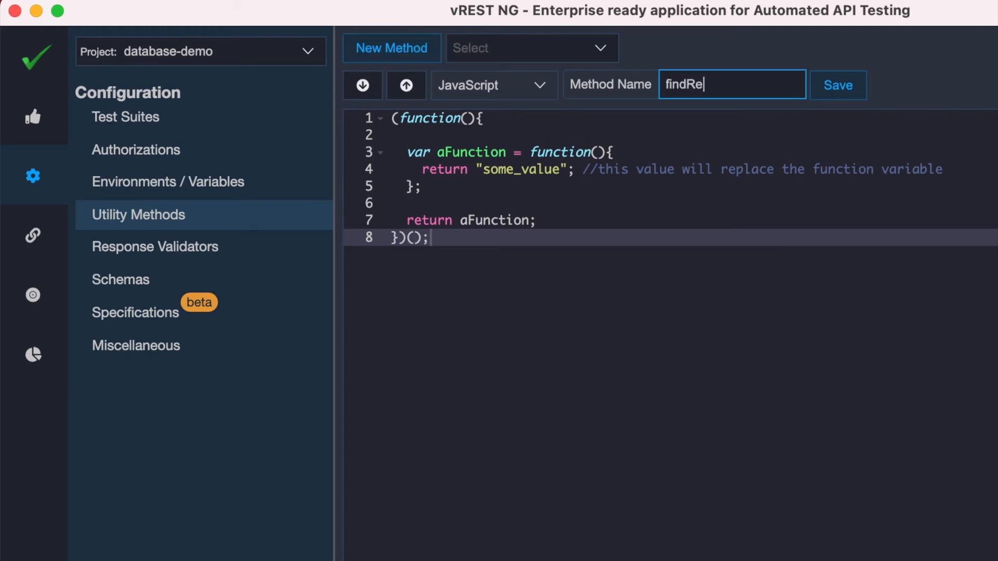
{"action": "type", "text": "cordById"}
{"action": "left_click", "coordinate": [853, 85]}
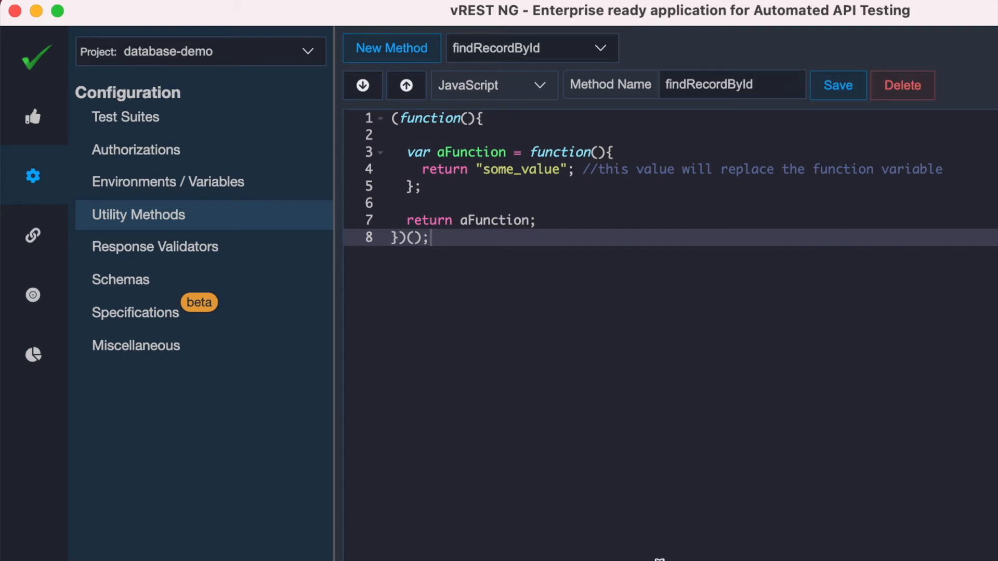
Replace the findRecordById code with the find-record-by-id script copied from the MongoDB documentation page in the browser, and save the method
{"action": "key", "text": "super+Tab"}
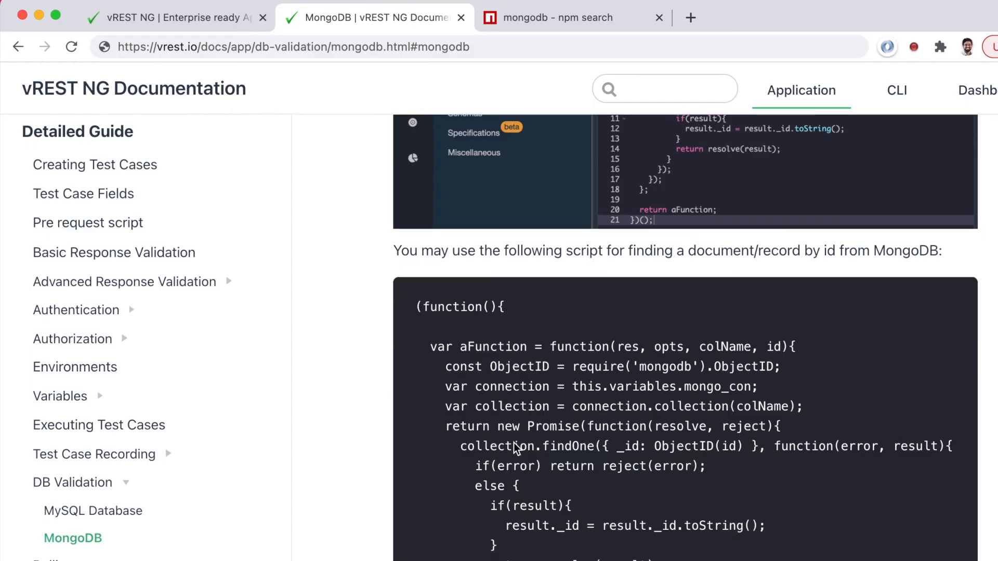
{"action": "scroll", "coordinate": [516, 444], "scroll_direction": "down", "scroll_amount": 2}
{"action": "scroll", "coordinate": [420, 260], "scroll_direction": "down", "scroll_amount": 2}
{"action": "left_click_drag", "start_coordinate": [412, 194], "coordinate": [431, 533]}
{"action": "key", "text": "super+c"}
{"action": "key", "text": "super+Tab"}
{"action": "key", "text": "super+a"}
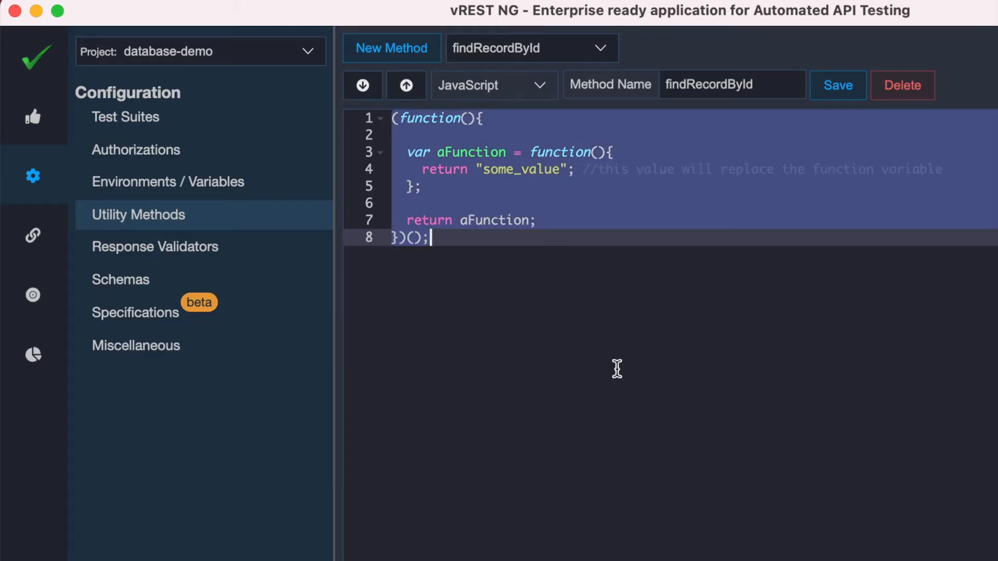
{"action": "key", "text": "super+v"}
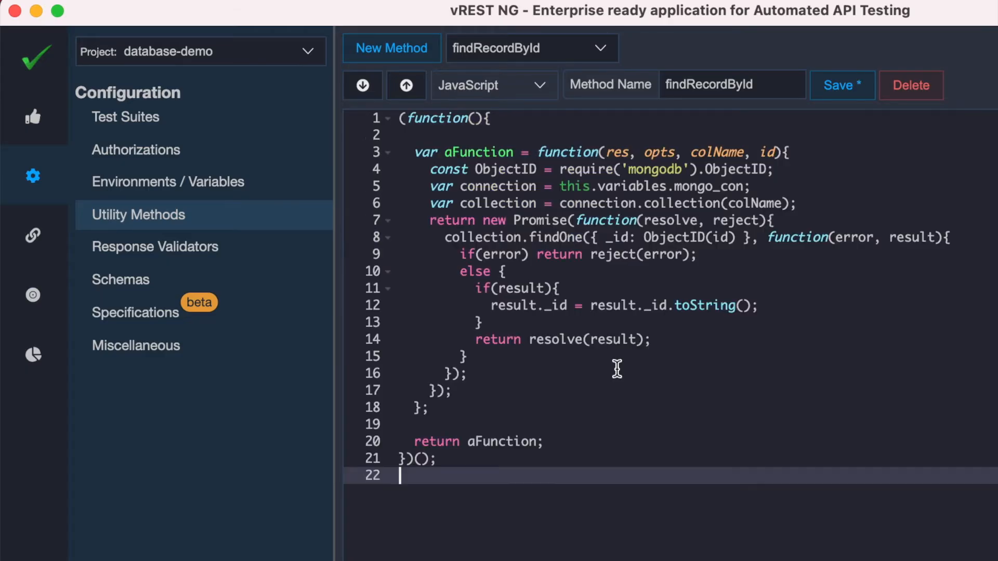
{"action": "left_click", "coordinate": [838, 94]}
{"action": "left_click_drag", "start_coordinate": [608, 152], "coordinate": [683, 153]}
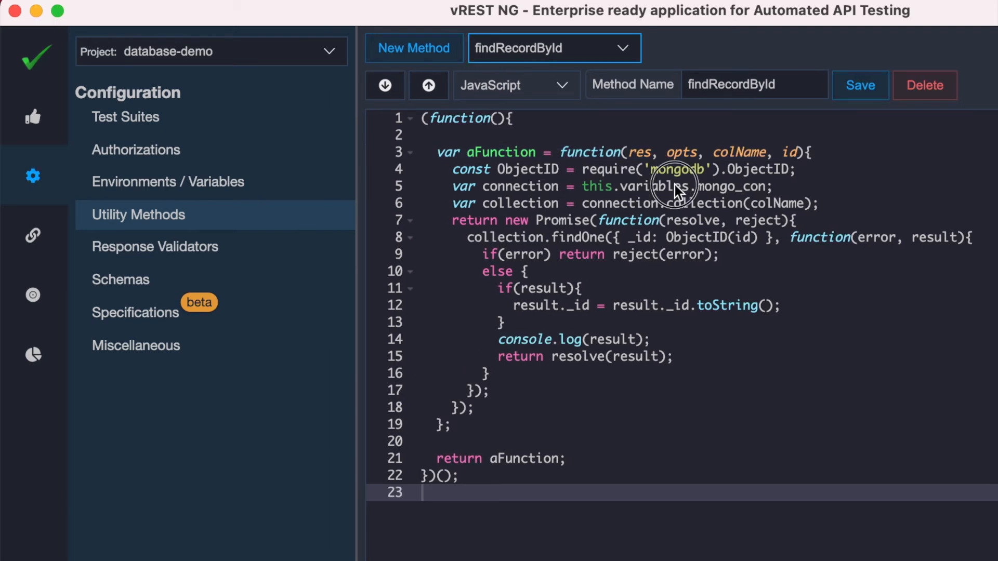
{"action": "left_click_drag", "start_coordinate": [675, 185], "coordinate": [737, 189]}
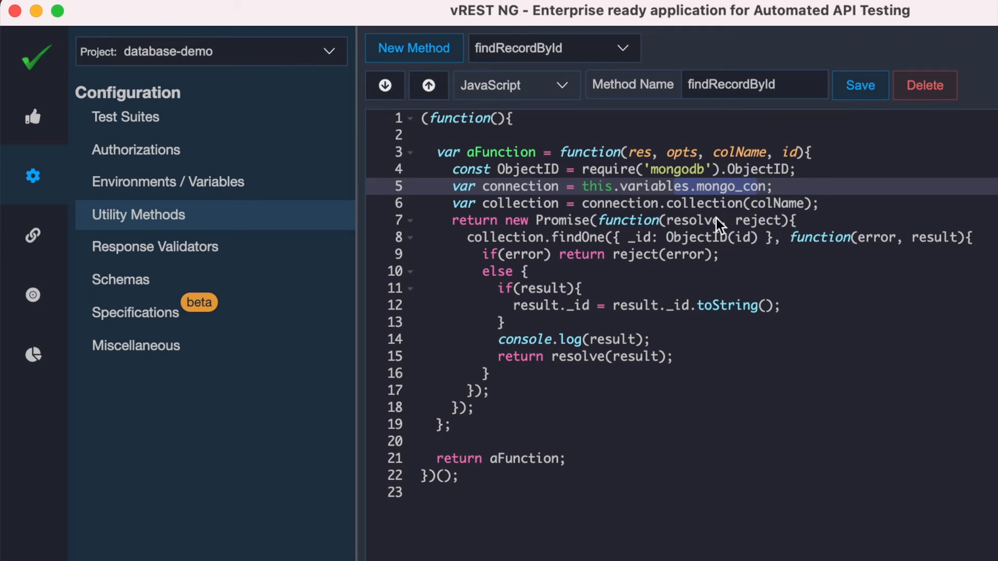
{"action": "left_click_drag", "start_coordinate": [750, 207], "coordinate": [804, 207]}
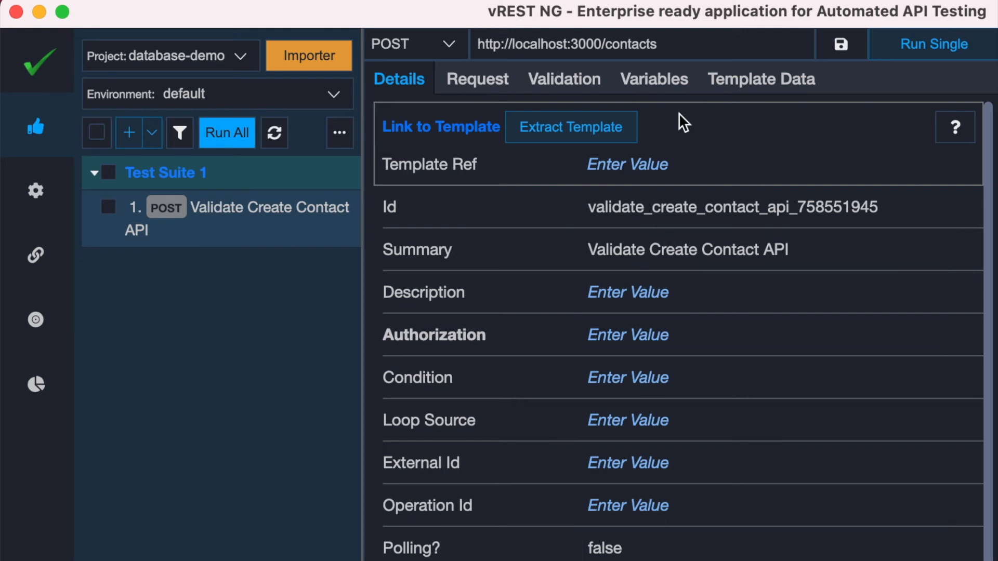
Run the Validate Create Contact API test on its own and locate the _id field in the actual response
{"action": "left_click", "coordinate": [671, 83]}
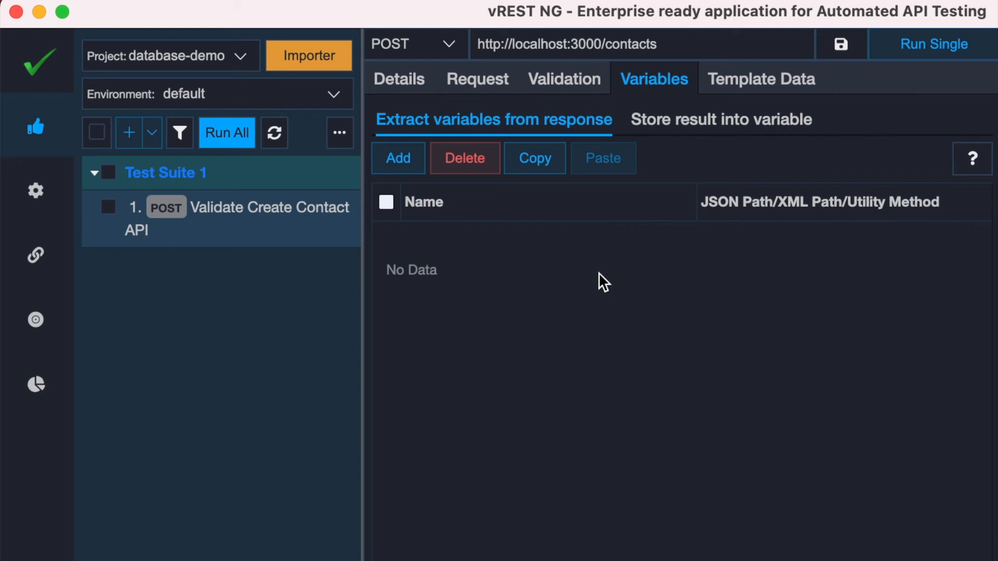
{"action": "left_click", "coordinate": [936, 52]}
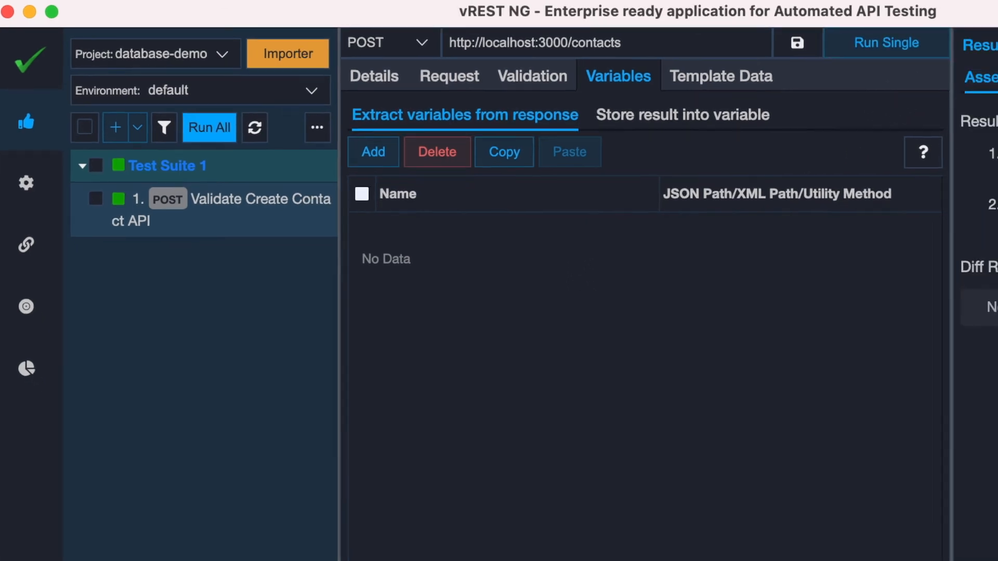
{"action": "left_click", "coordinate": [929, 41]}
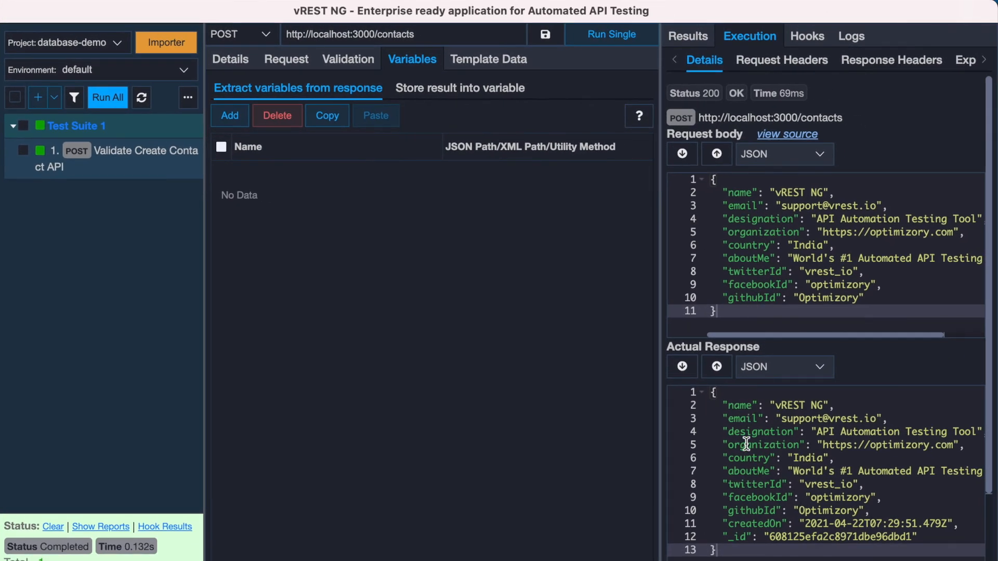
{"action": "left_click", "coordinate": [726, 538]}
{"action": "left_click_drag", "start_coordinate": [726, 537], "coordinate": [913, 533]}
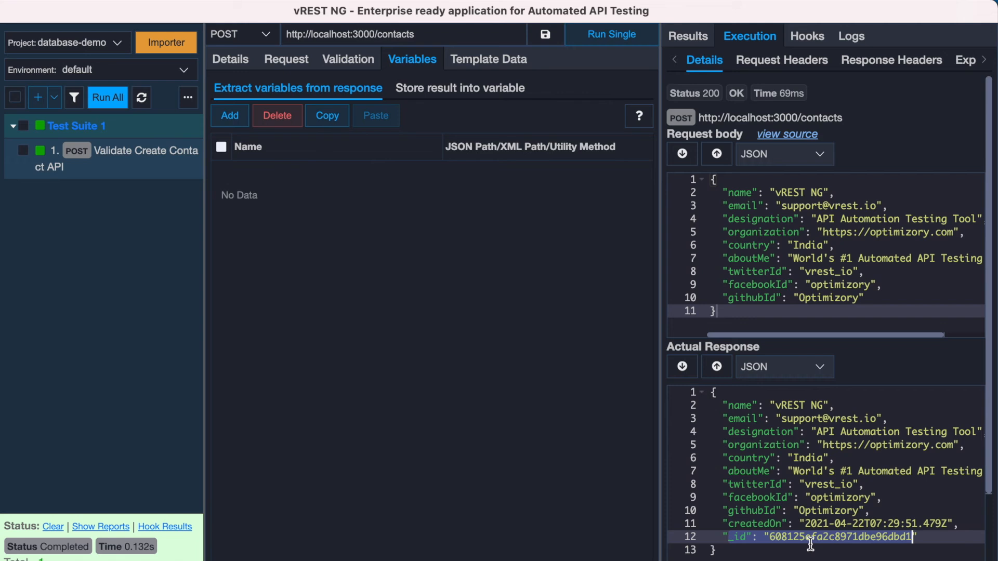
Add a response-extracted variable named contactId with the JSON path _id to the test case
{"action": "left_click", "coordinate": [230, 116]}
{"action": "left_click", "coordinate": [276, 180]}
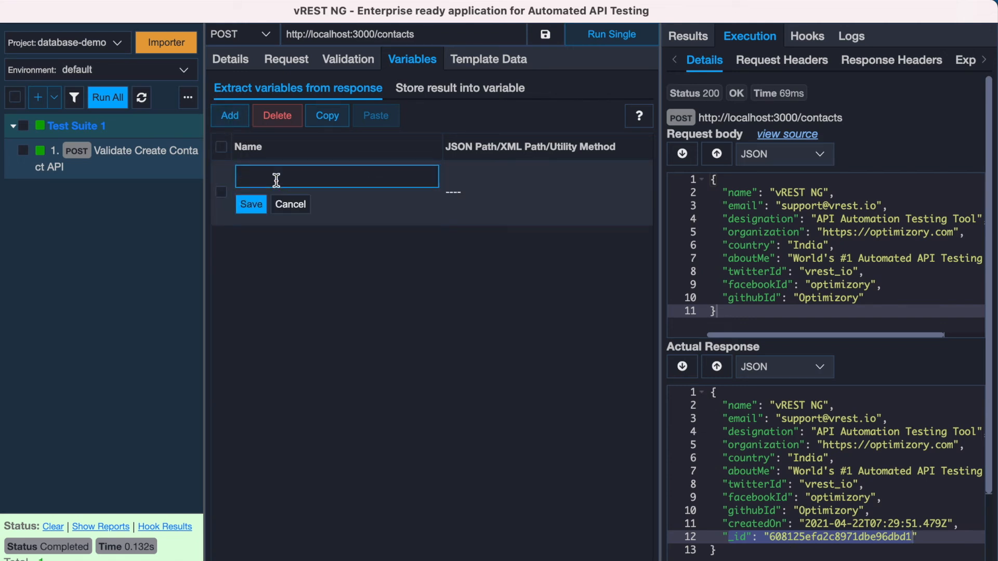
{"action": "type", "text": "contactId"}
{"action": "key", "text": "Return"}
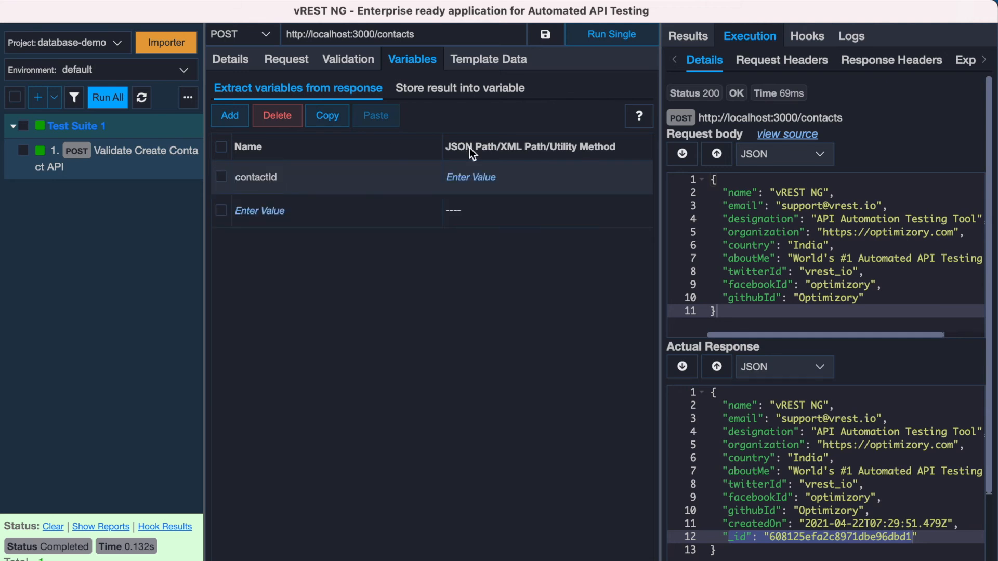
{"action": "left_click", "coordinate": [484, 176]}
{"action": "type", "text": "_id"}
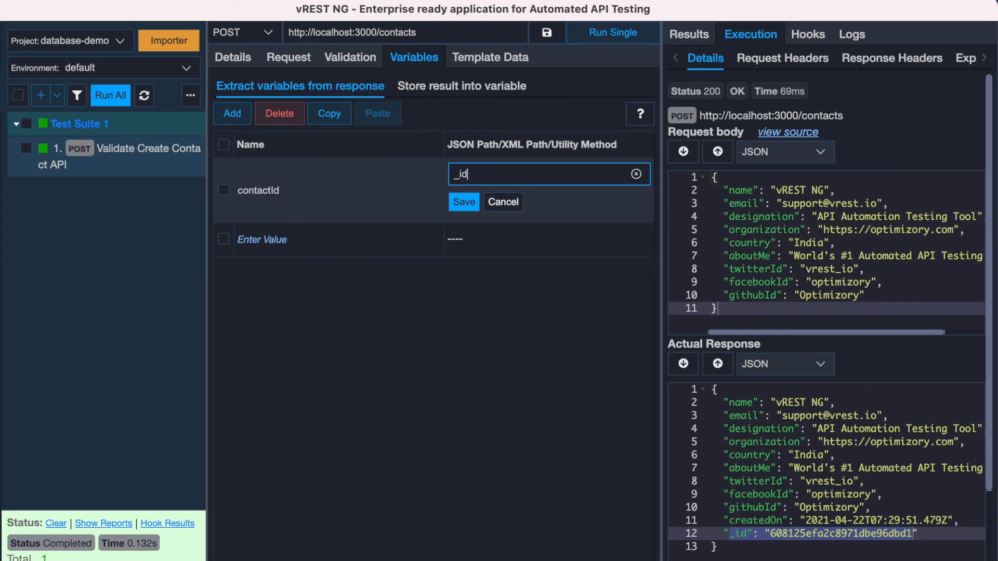
{"action": "key", "text": "Return"}
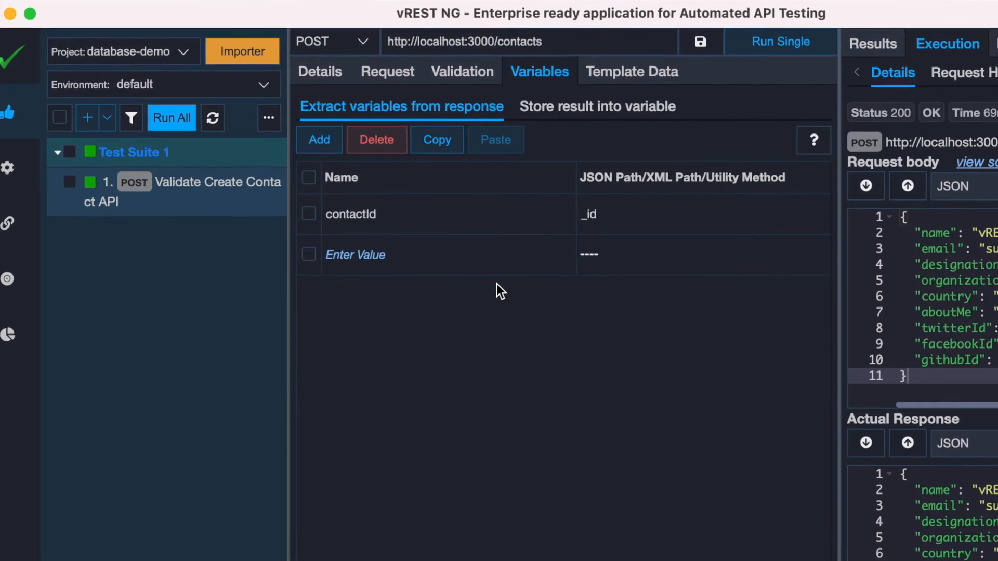
Add a second response-extracted variable named db_result below contactId
{"action": "left_click", "coordinate": [364, 264]}
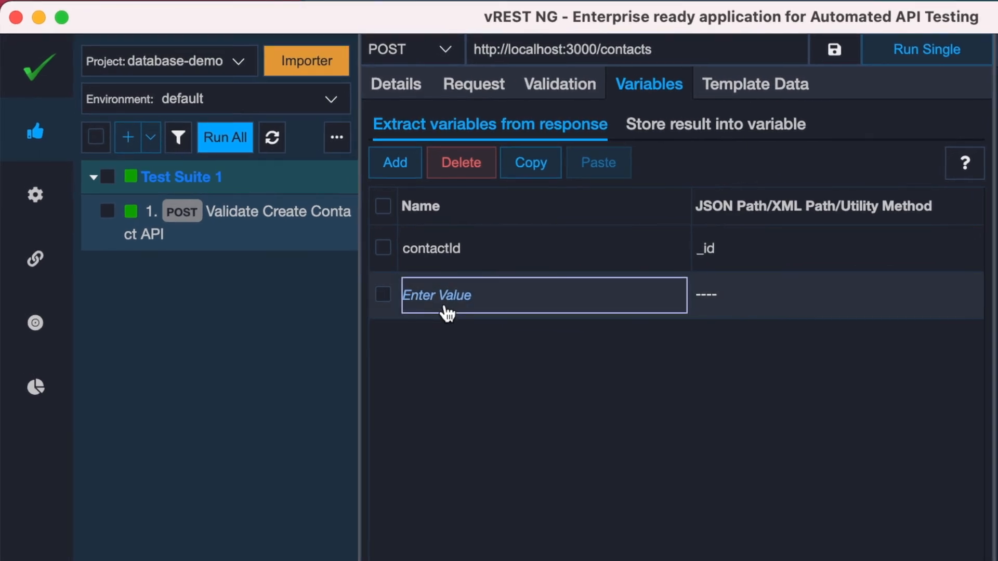
{"action": "left_click", "coordinate": [469, 257]}
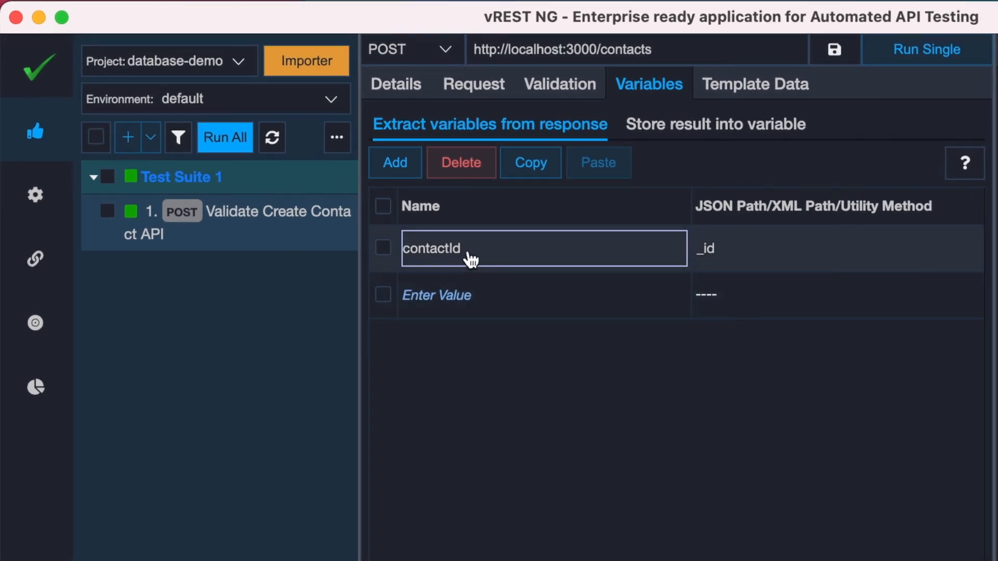
{"action": "left_click", "coordinate": [462, 291]}
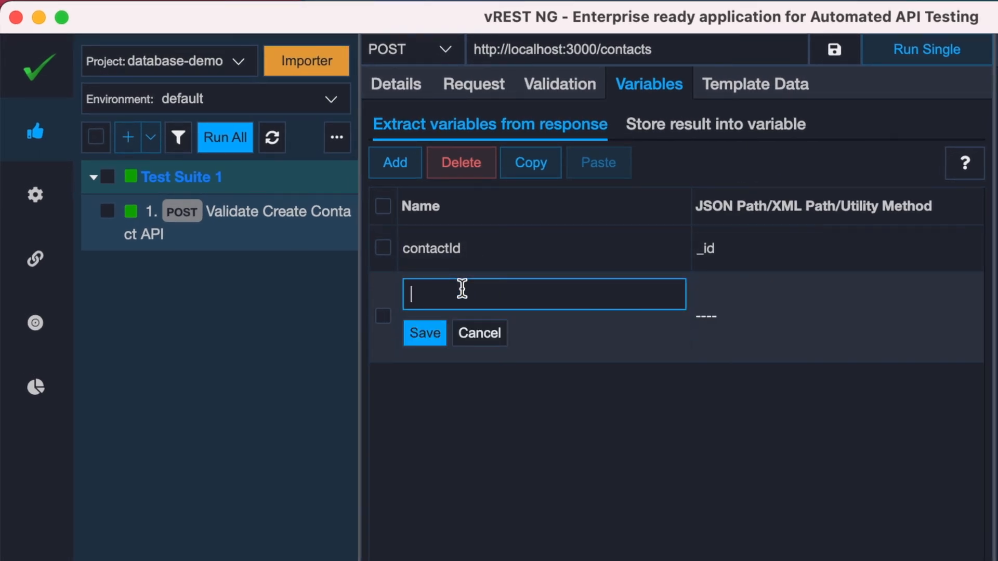
{"action": "type", "text": "db_result"}
Enter a findRecordById call inside double braces as the db_result value, with "contacts" as its first argument
{"action": "left_click", "coordinate": [728, 296]}
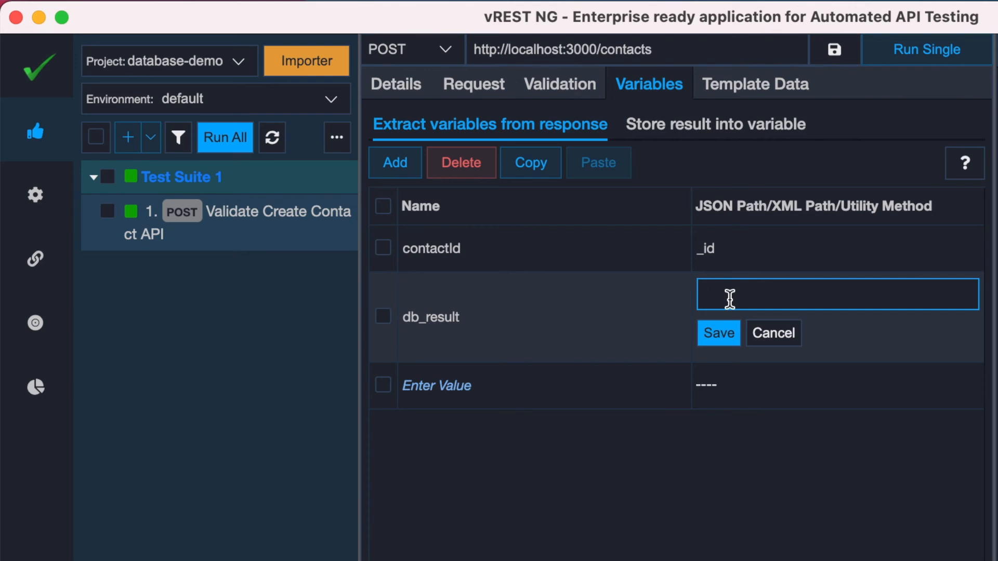
{"action": "type", "text": "{{"}
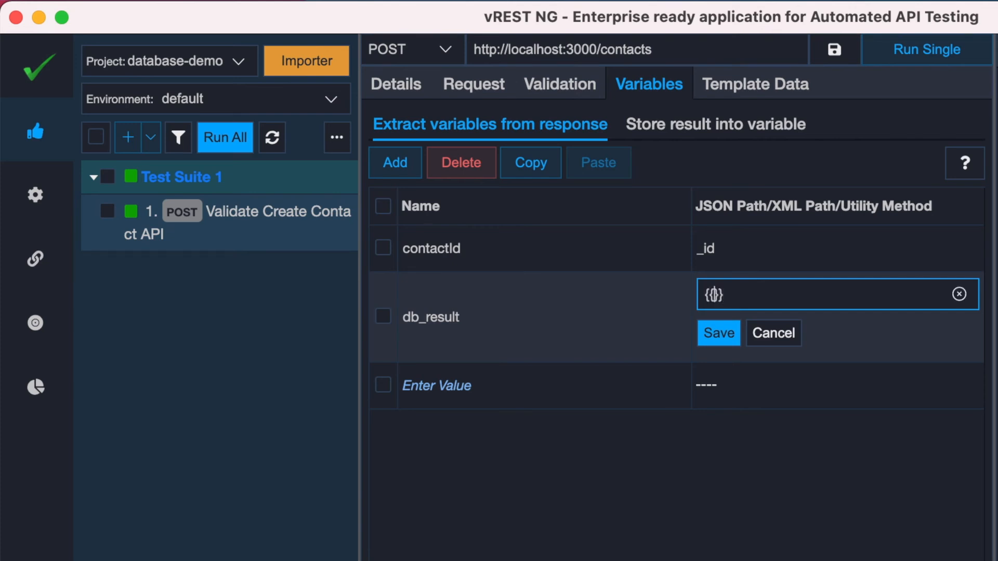
{"action": "type", "text": "findRecord"}
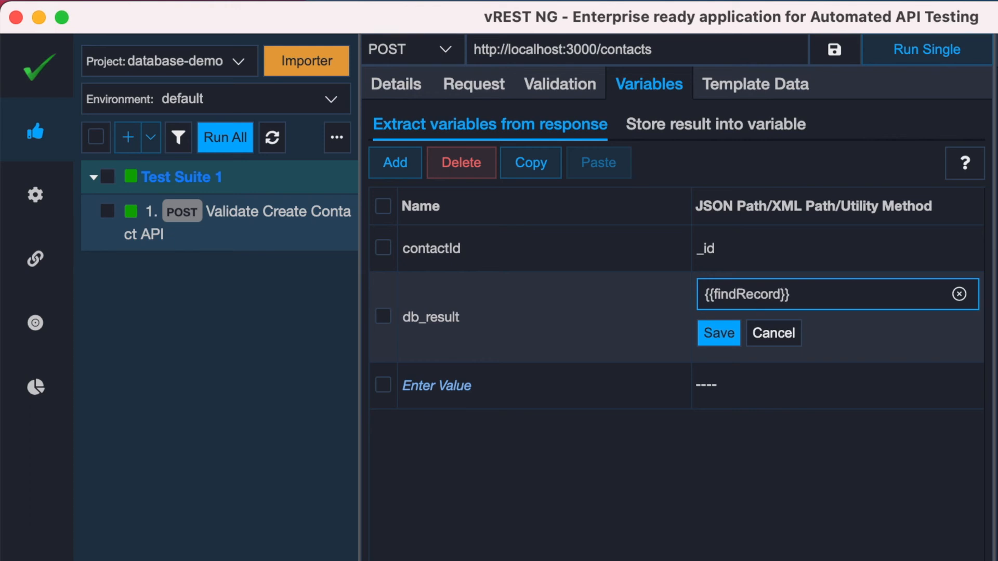
{"action": "type", "text": "ById()"}
{"action": "key", "text": "Left"}
{"action": "type", "text": "\"\""}
{"action": "key", "text": "Left"}
{"action": "type", "text": "contacts"}
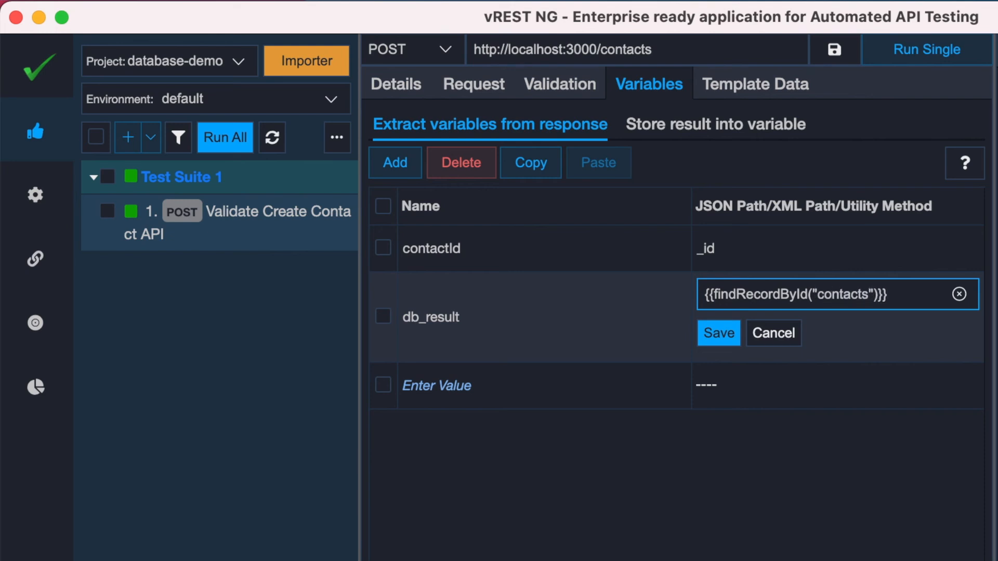
Add "{{contactId}}" as the second argument of the findRecordById call and save the db_result value
{"action": "key", "text": "Right"}
{"action": "type", "text": ", \"\""}
{"action": "key", "text": "Left"}
{"action": "type", "text": "{{}}"}
{"action": "key", "text": "Left"}
{"action": "key", "text": "Left"}
{"action": "type", "text": "contactId"}
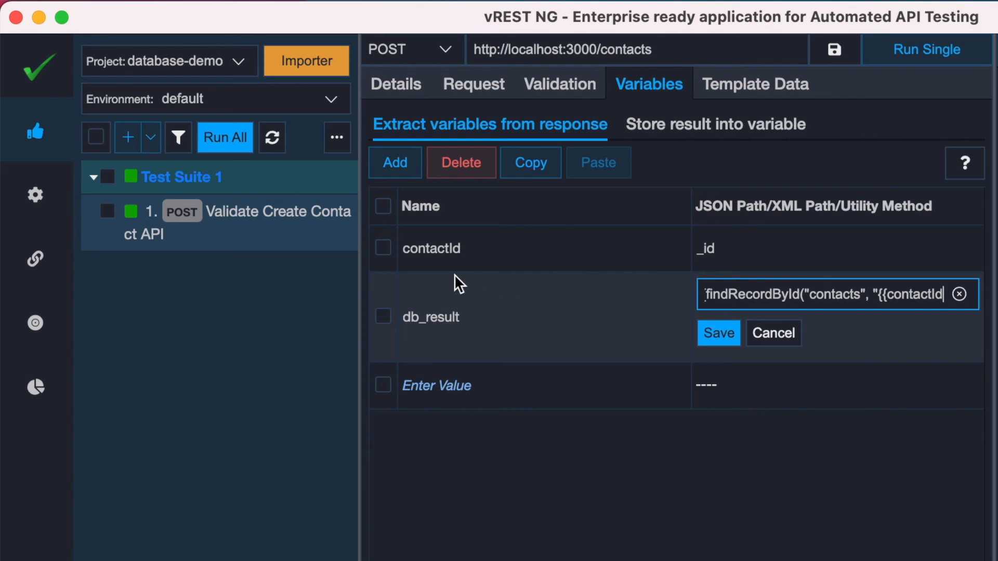
{"action": "left_click", "coordinate": [714, 340]}
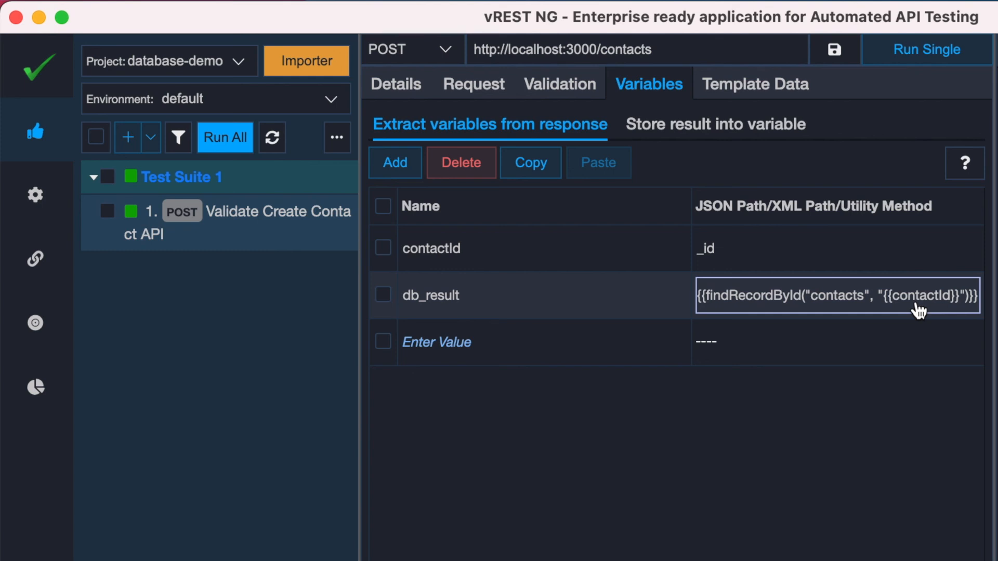
Add a third validation assertion to the test case with Custom Source as its source
{"action": "left_click", "coordinate": [561, 86]}
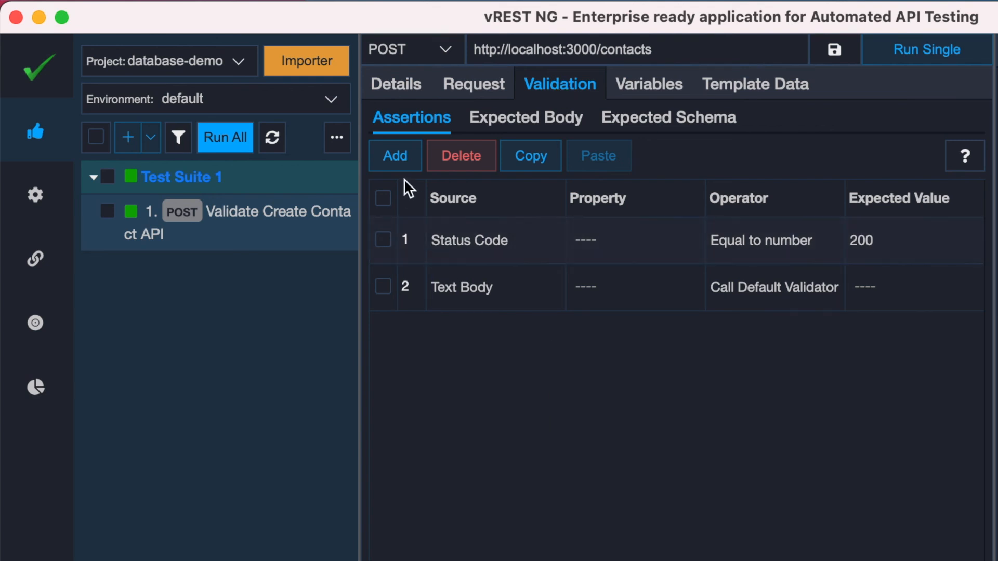
{"action": "left_click", "coordinate": [396, 165]}
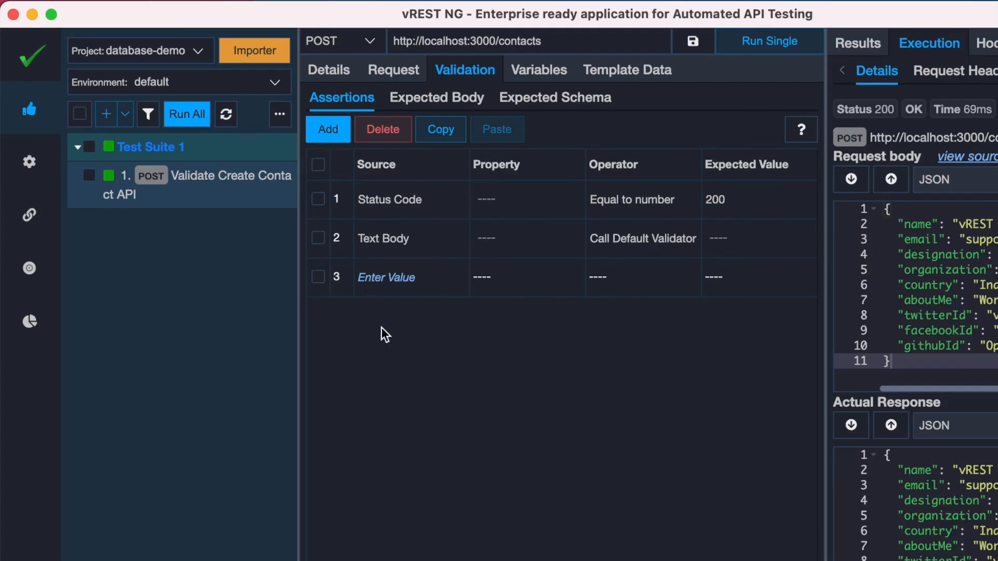
{"action": "left_click", "coordinate": [466, 335]}
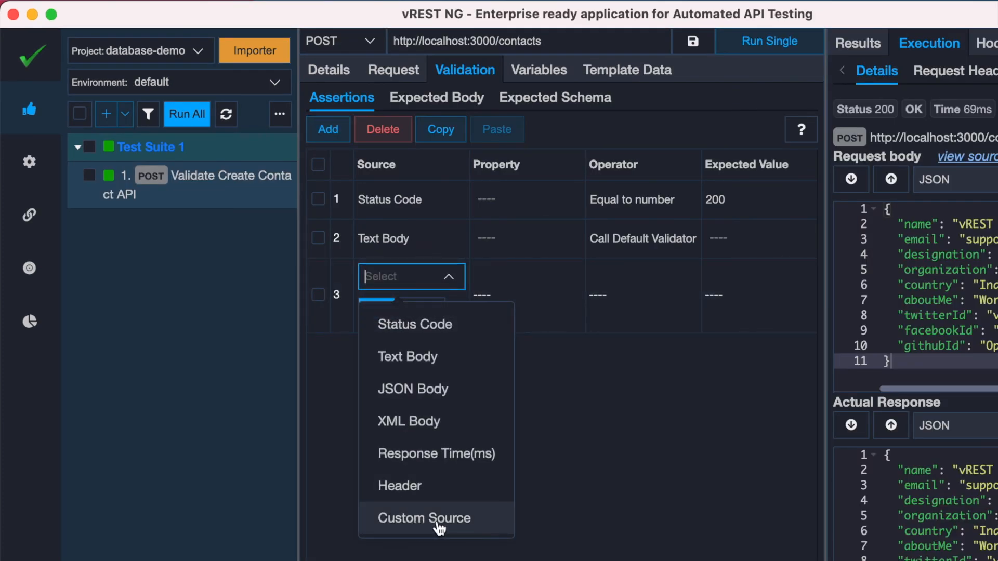
{"action": "left_click", "coordinate": [439, 530]}
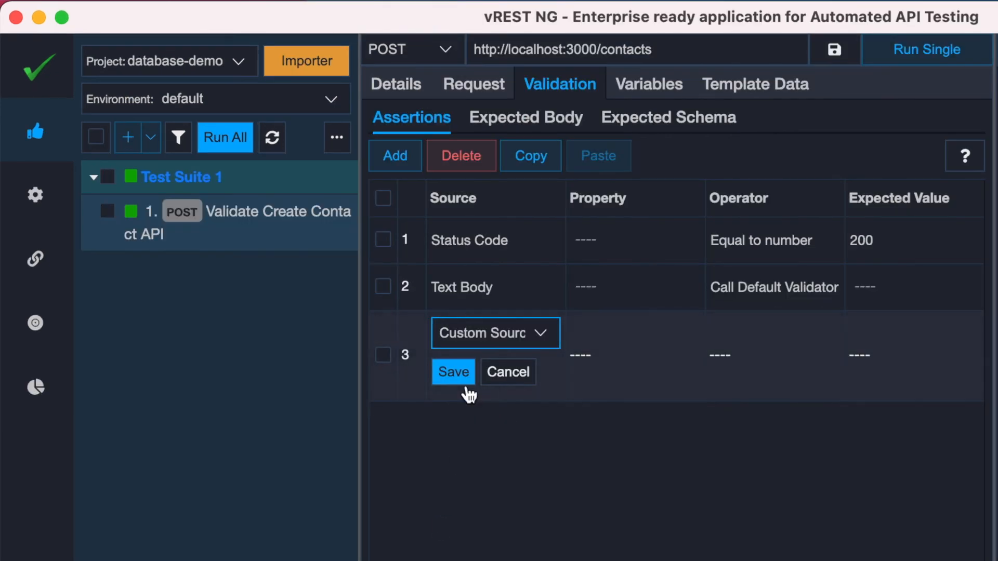
{"action": "left_click", "coordinate": [467, 388]}
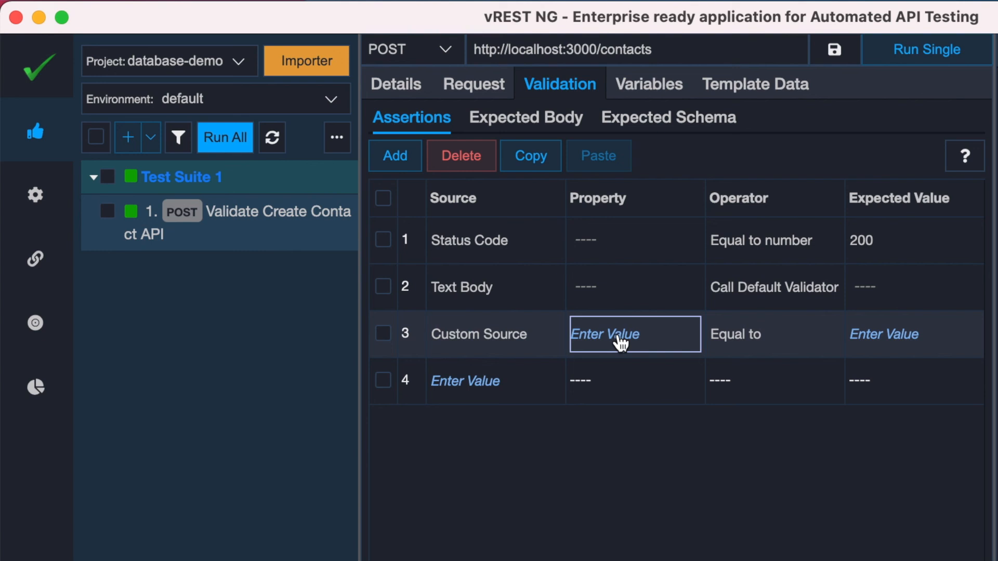
Set the property of the Custom Source assertion to {{db_result.name}} and save it
{"action": "left_click", "coordinate": [622, 341]}
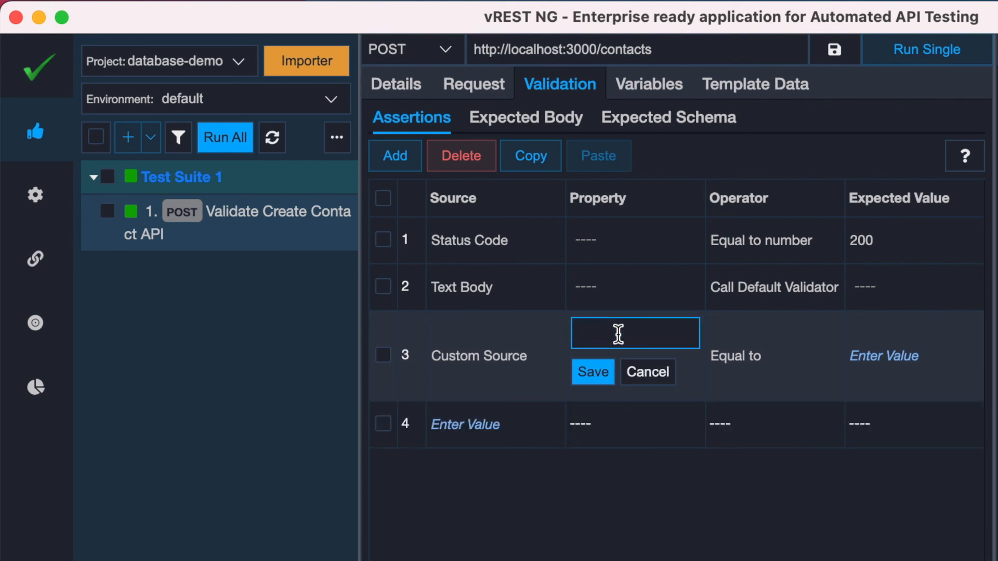
{"action": "type", "text": "{{}"}
{"action": "type", "text": "}"}
{"action": "type", "text": "db_result"}
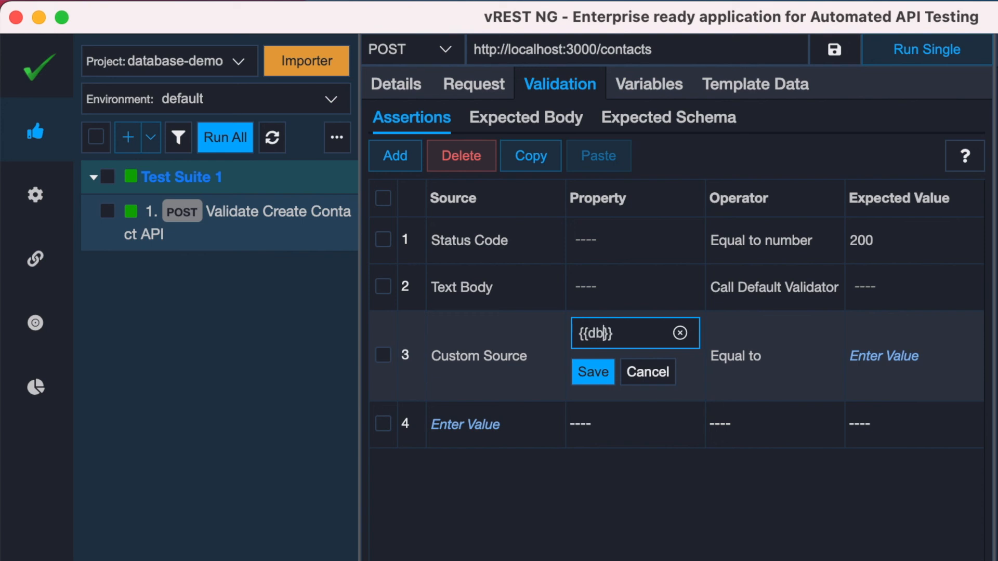
{"action": "type", "text": ".name"}
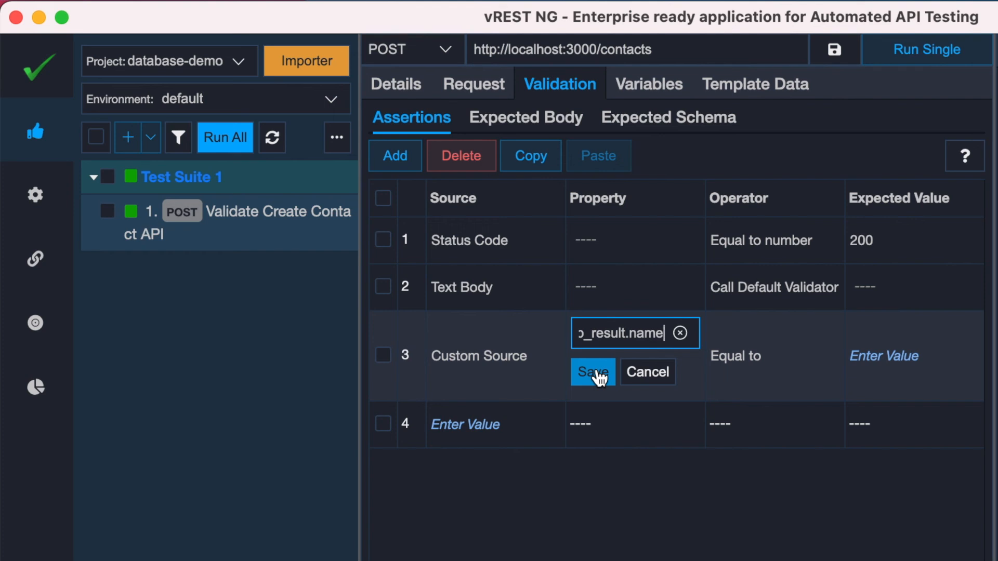
{"action": "left_click", "coordinate": [597, 373]}
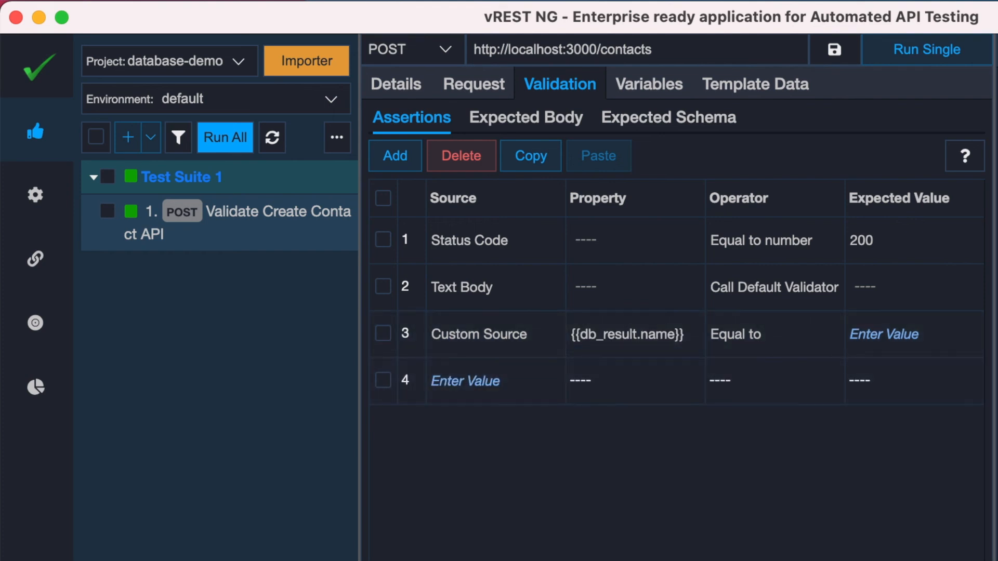
Set the expected value of the {{db_result.name}} assertion to vREST NG and save it
{"action": "left_click", "coordinate": [887, 334]}
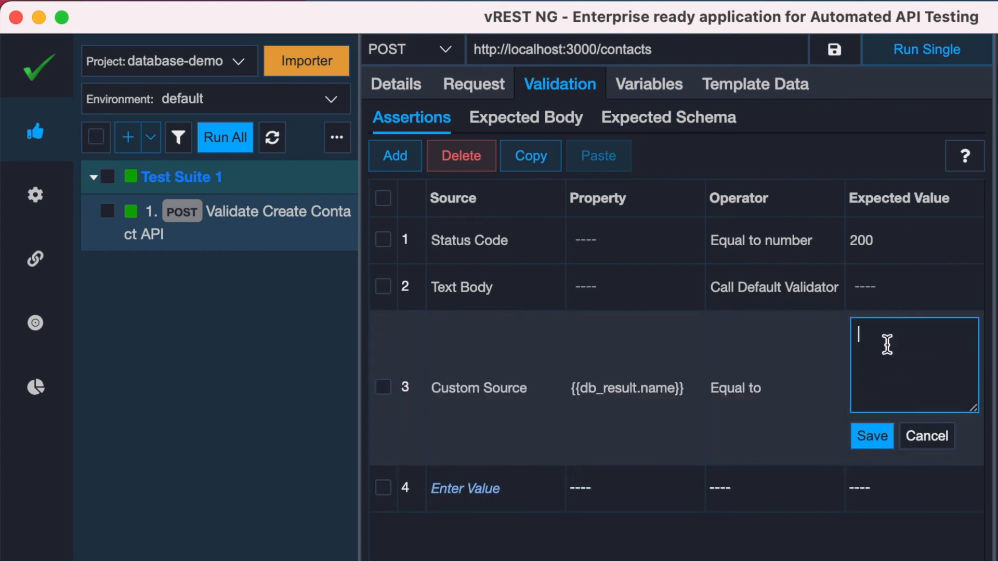
{"action": "type", "text": "vREST NG"}
{"action": "left_click", "coordinate": [867, 443]}
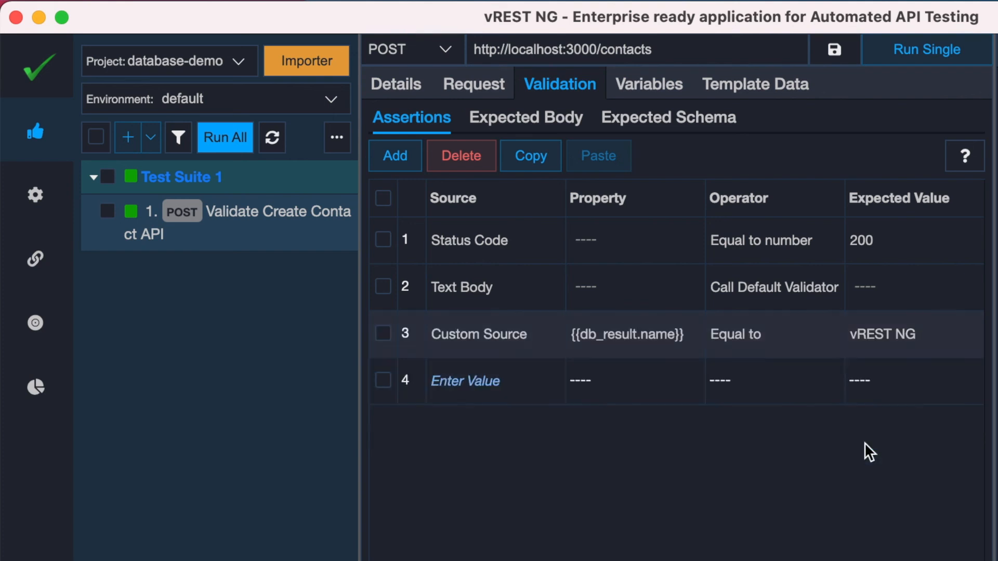